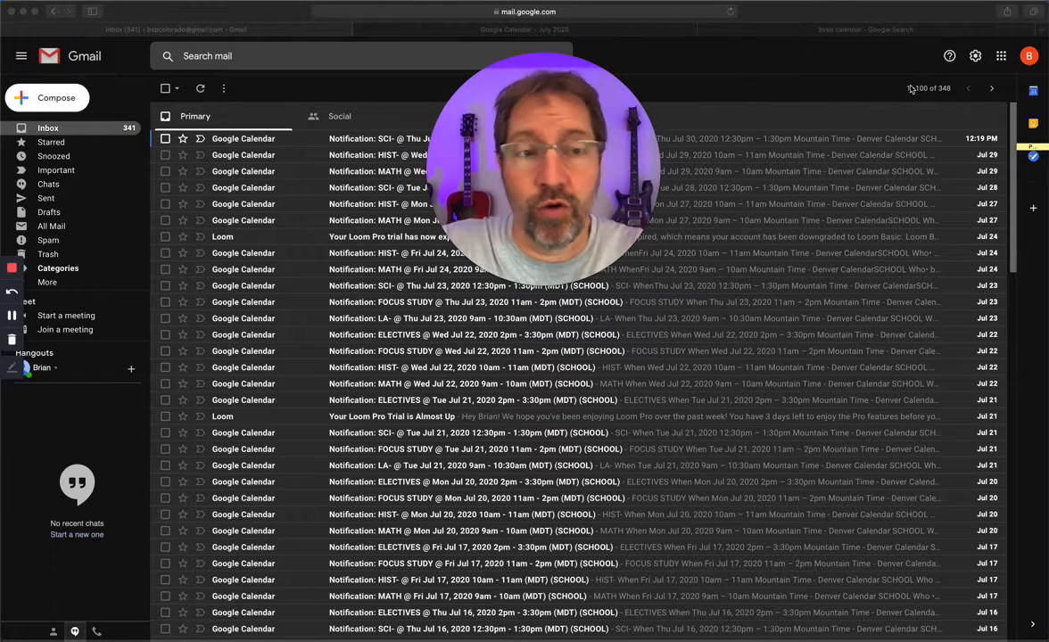
{"action": "left_click", "coordinate": [1002, 58]}
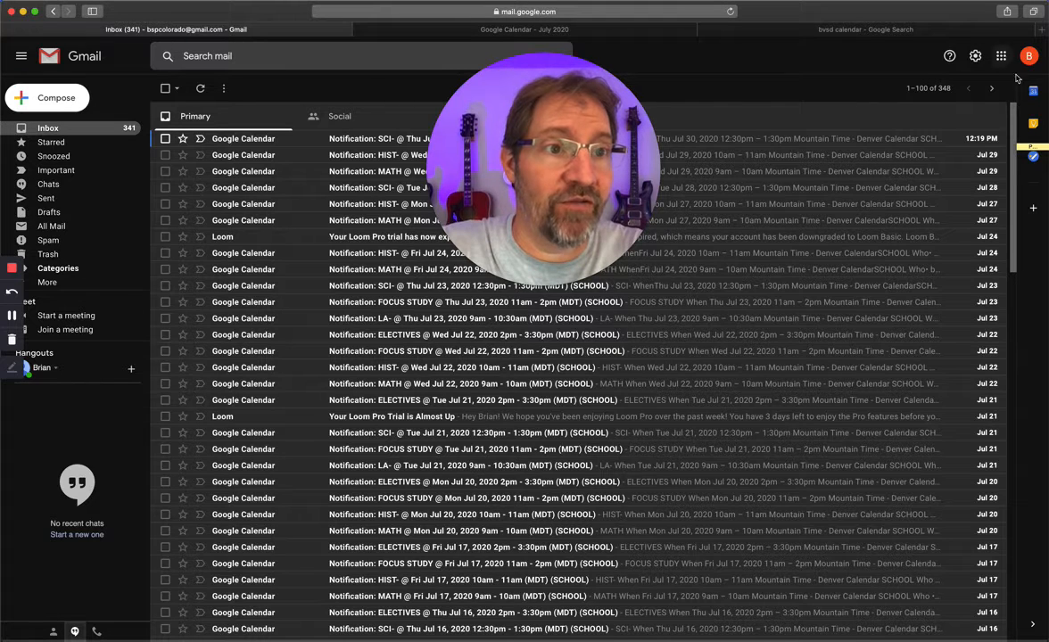
{"action": "left_click", "coordinate": [1002, 57]}
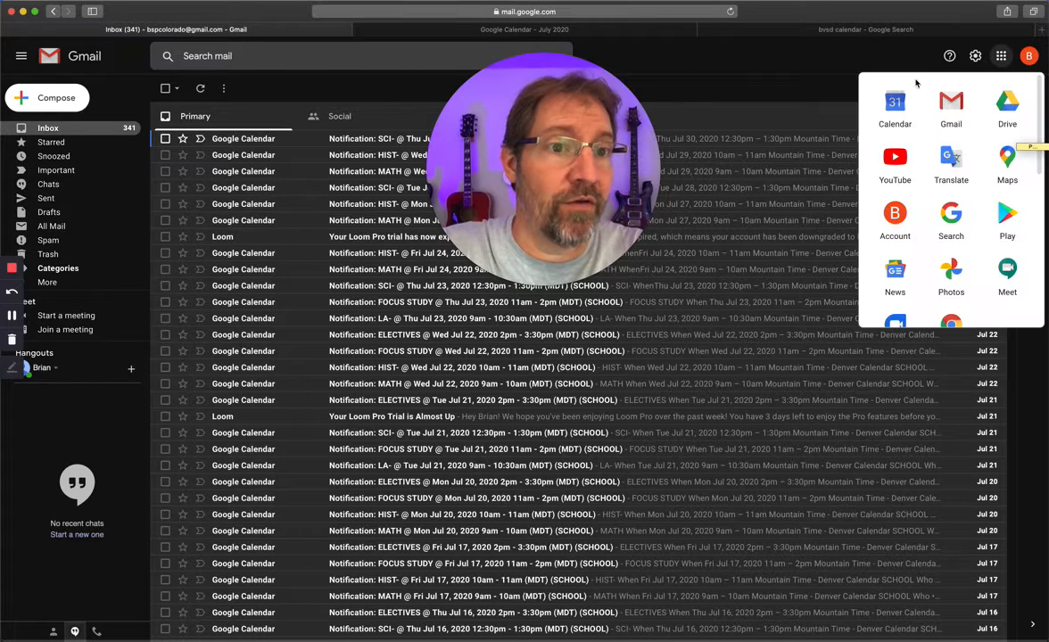
{"action": "left_click", "coordinate": [772, 99]}
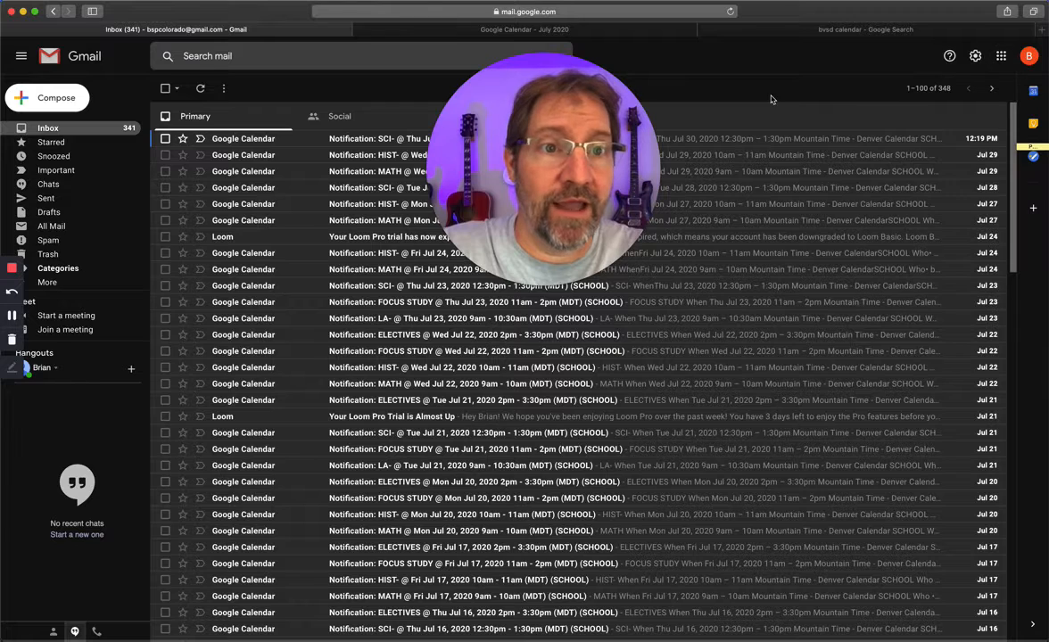
{"action": "left_click", "coordinate": [1034, 90]}
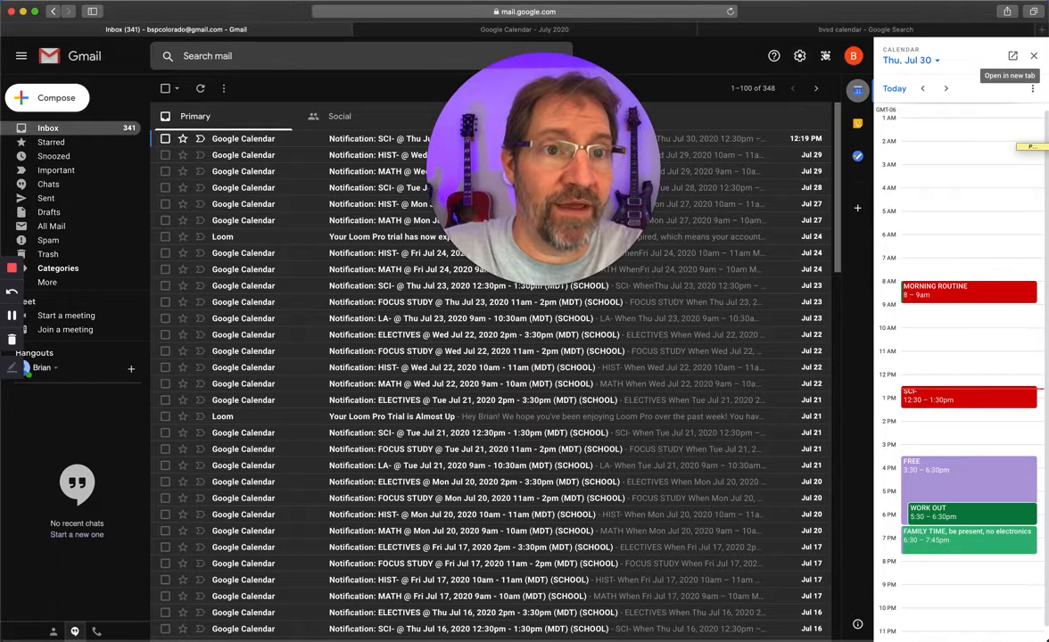
{"action": "left_click", "coordinate": [1033, 57]}
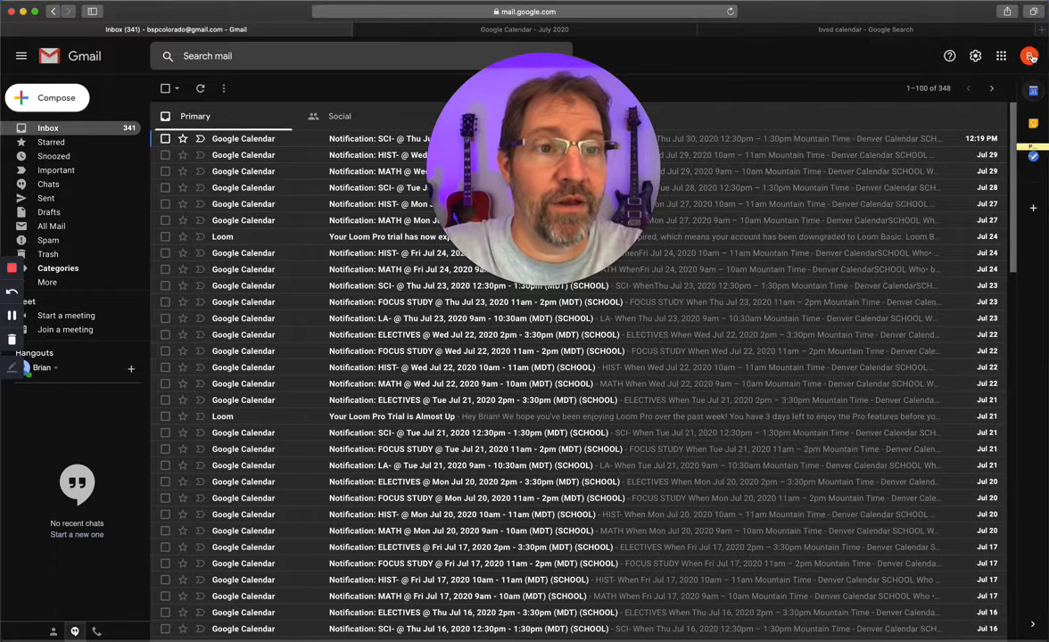
Step: Switch from the Gmail inbox to Google Calendar in a separate browser tab
{"action": "left_click", "coordinate": [1001, 55]}
{"action": "left_click", "coordinate": [893, 105]}
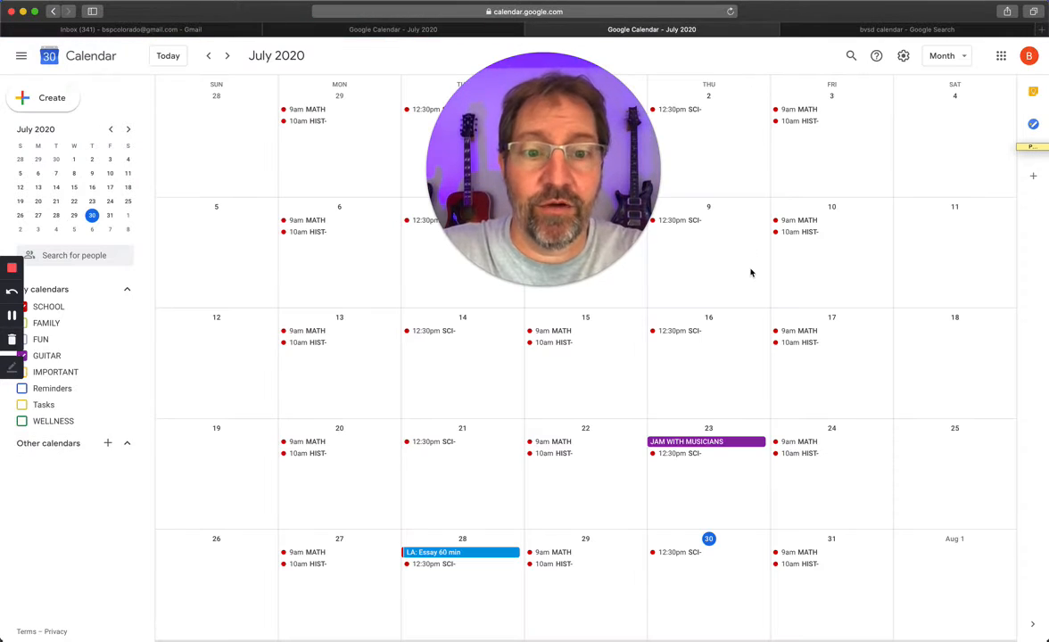
{"action": "left_click_drag", "start_coordinate": [603, 188], "coordinate": [621, 258]}
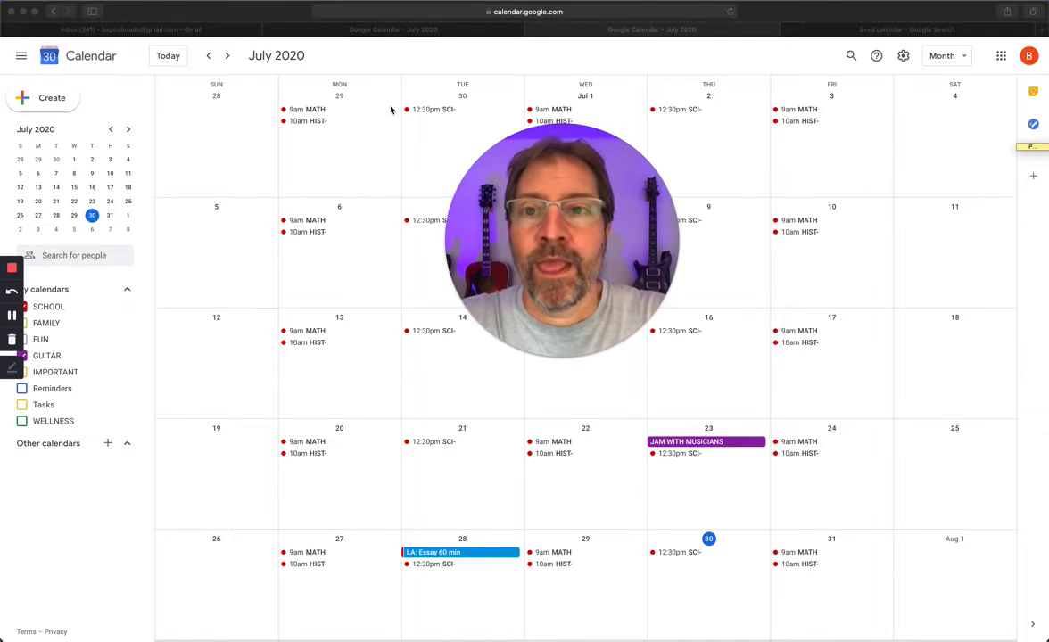
Step: Open the district's 2020-2021 School Year Calendar from the "bvsd calendar" search results and look up the first day of school
{"action": "left_click", "coordinate": [870, 32]}
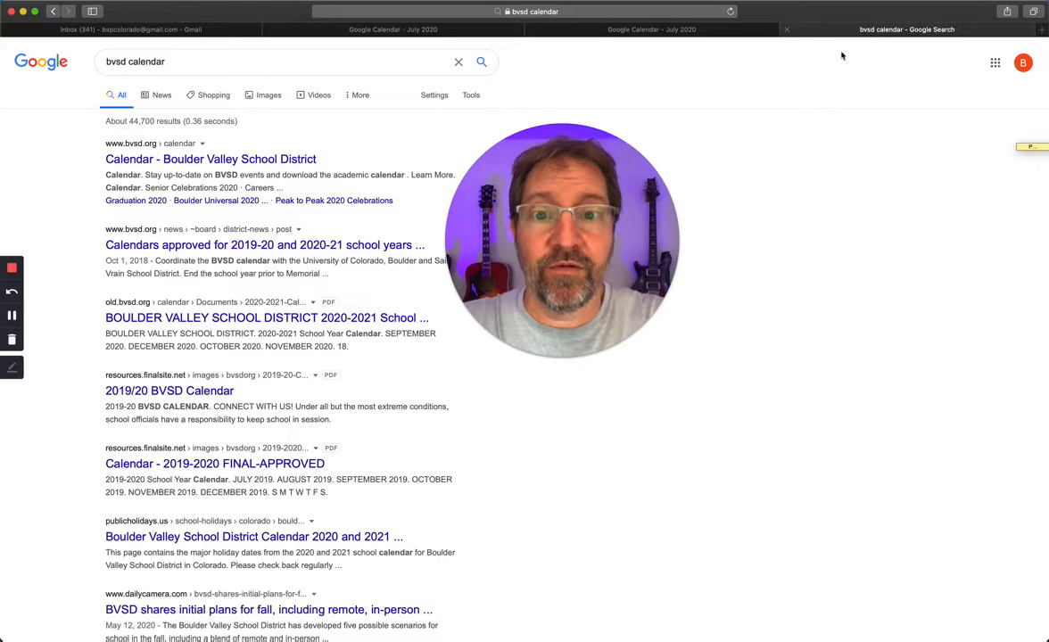
{"action": "double_click", "coordinate": [149, 61]}
{"action": "left_click", "coordinate": [108, 62]}
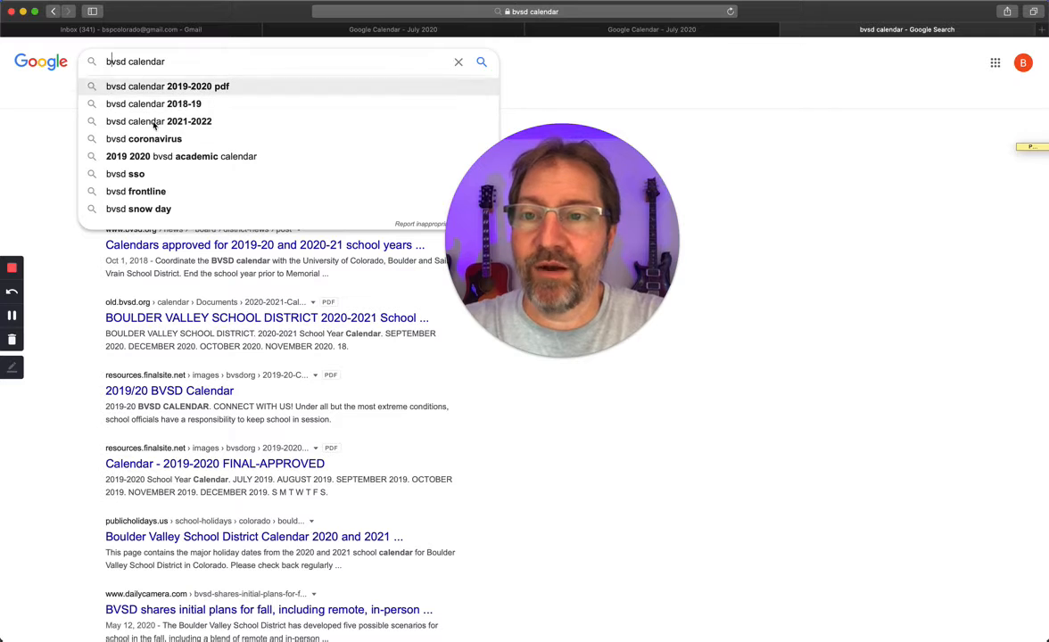
{"action": "left_click", "coordinate": [40, 170]}
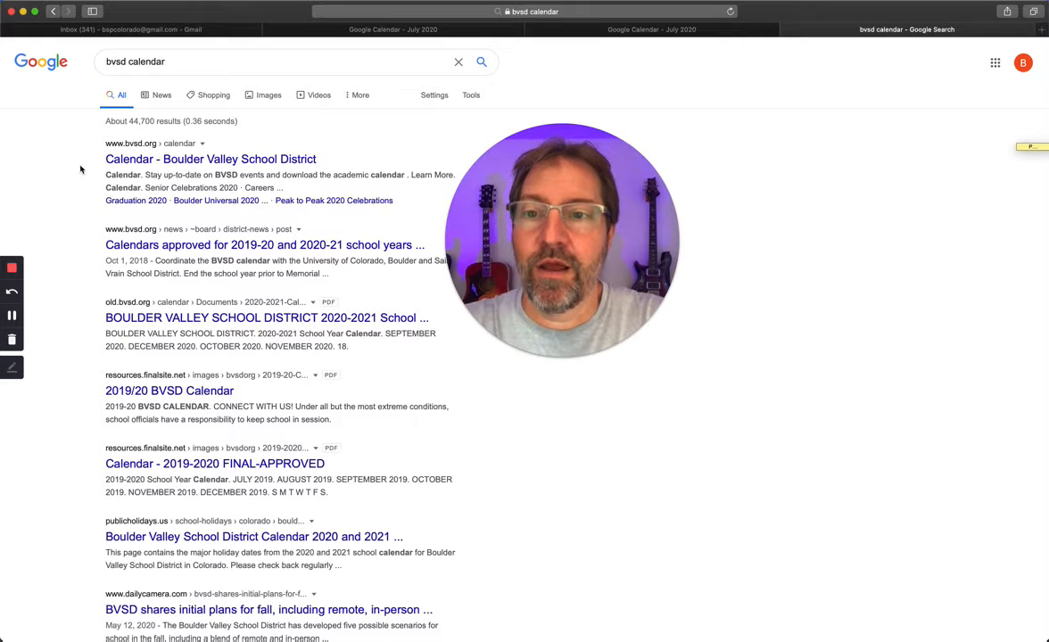
{"action": "left_click", "coordinate": [238, 246]}
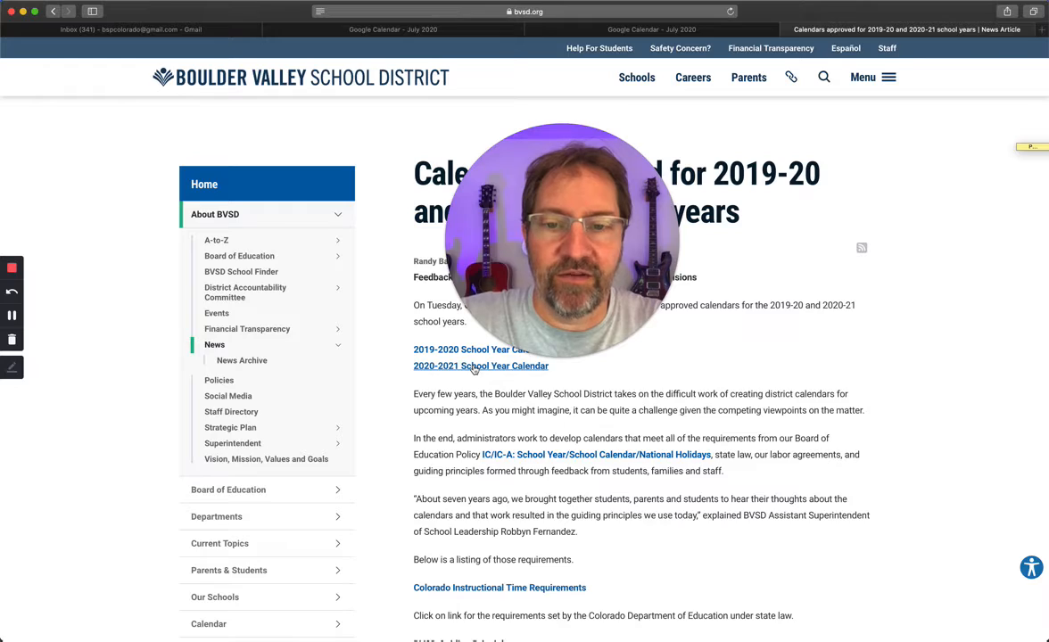
{"action": "left_click", "coordinate": [474, 368]}
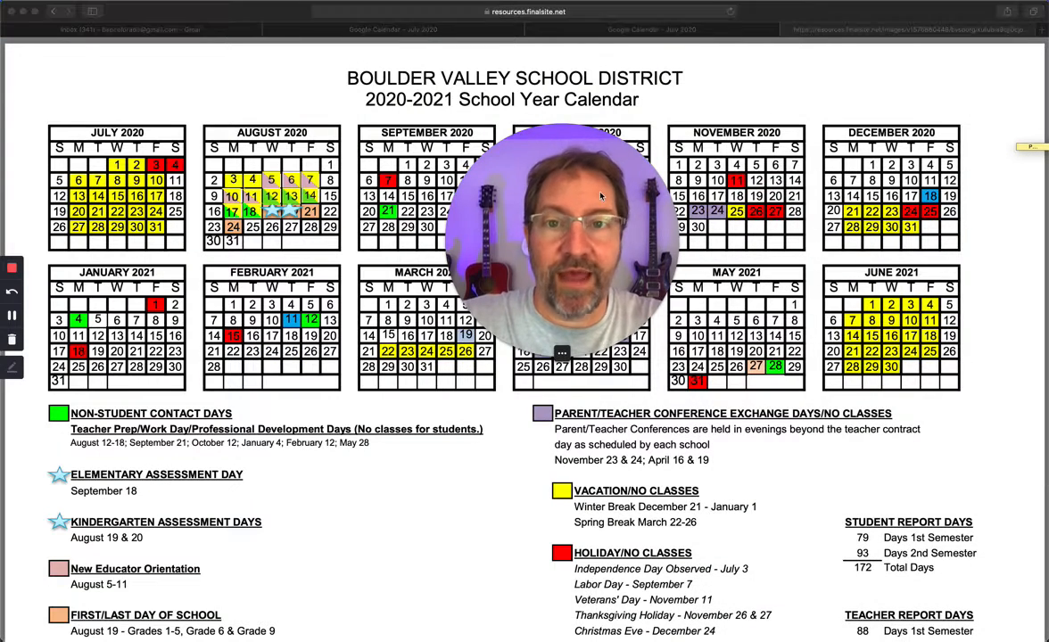
{"action": "left_click_drag", "start_coordinate": [551, 176], "coordinate": [796, 178]}
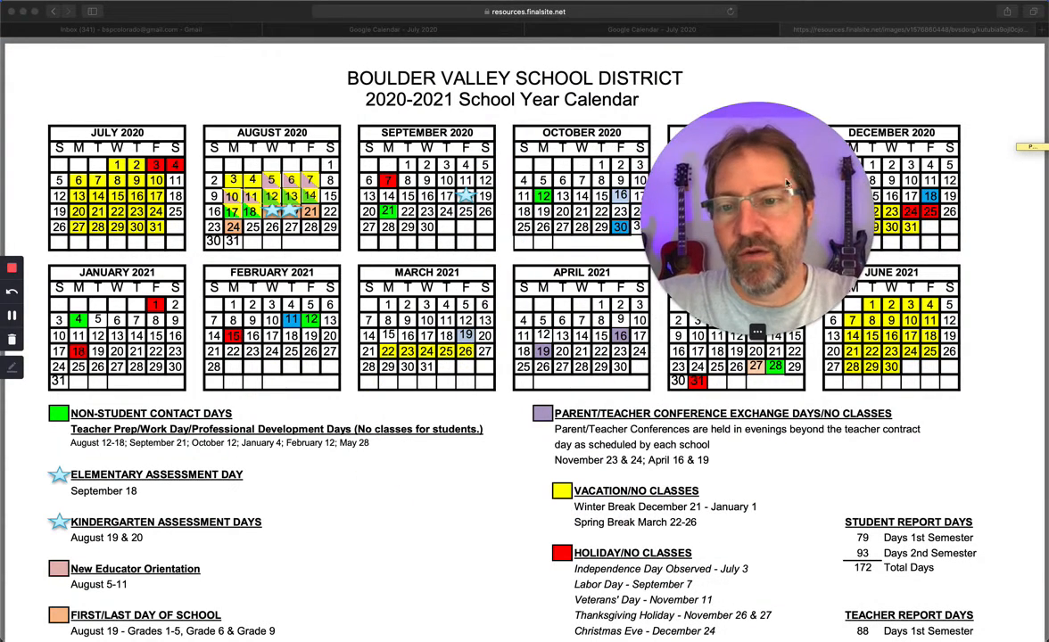
{"action": "scroll", "coordinate": [156, 535], "scroll_direction": "down", "scroll_amount": 1}
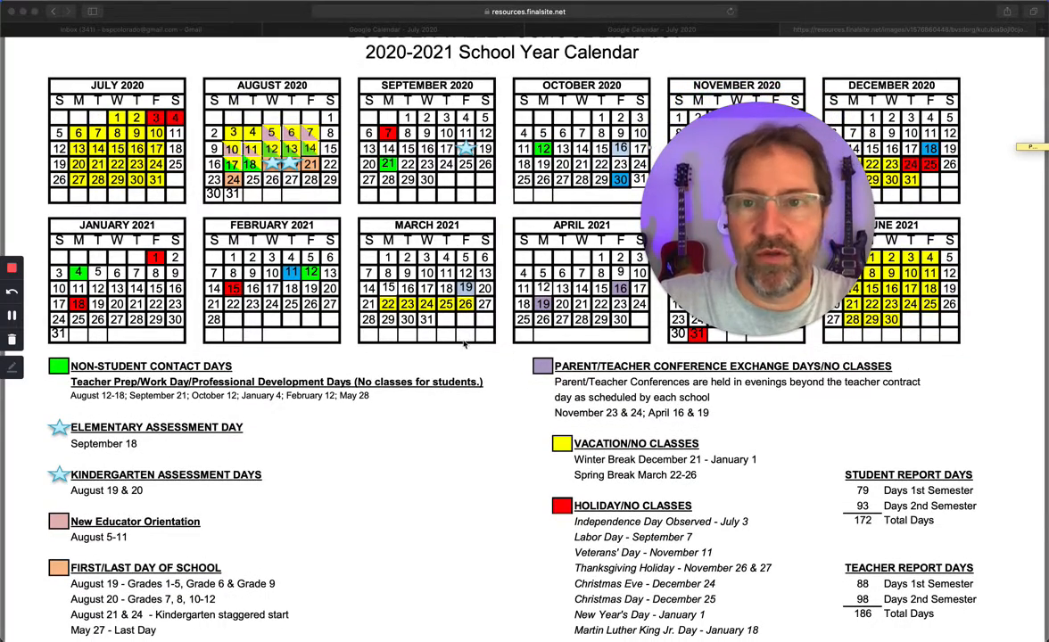
{"action": "scroll", "coordinate": [268, 459], "scroll_direction": "down", "scroll_amount": 1}
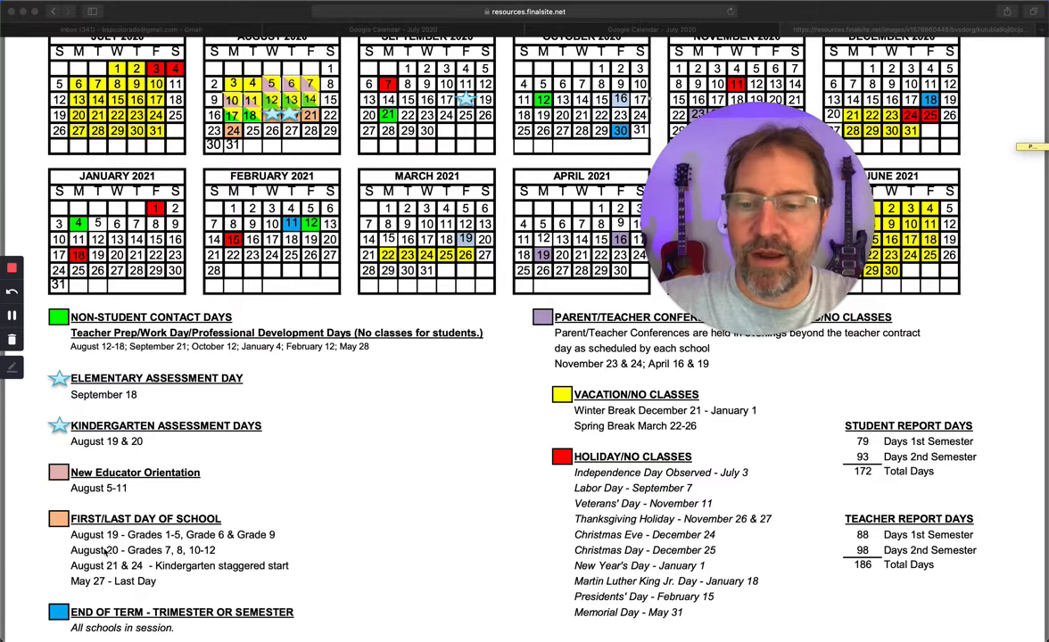
{"action": "scroll", "coordinate": [234, 413], "scroll_direction": "up", "scroll_amount": 1}
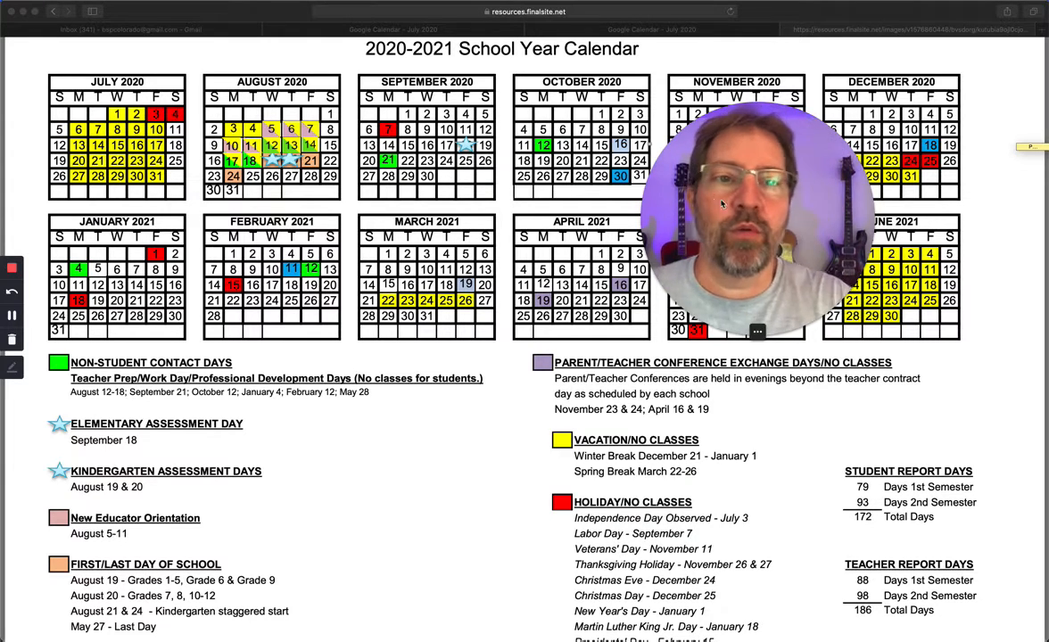
Step: Switch to Google Calendar and save an all-day event titled "FIRST DAY OF SCHOOL" on August 20, 2020 in the SCHOOL calendar
{"action": "left_click", "coordinate": [694, 30]}
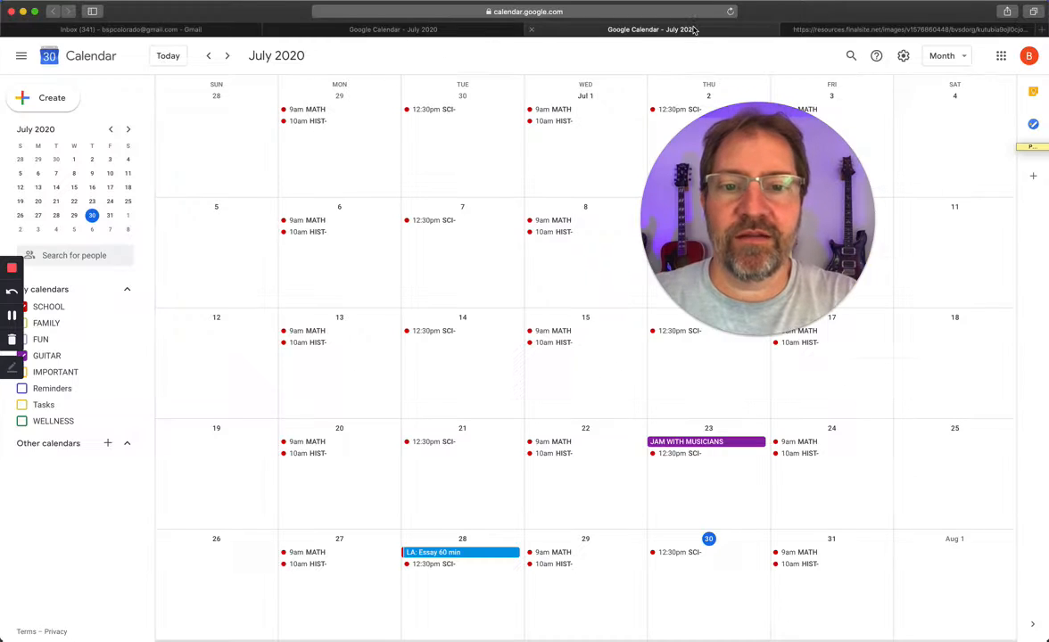
{"action": "left_click", "coordinate": [228, 55]}
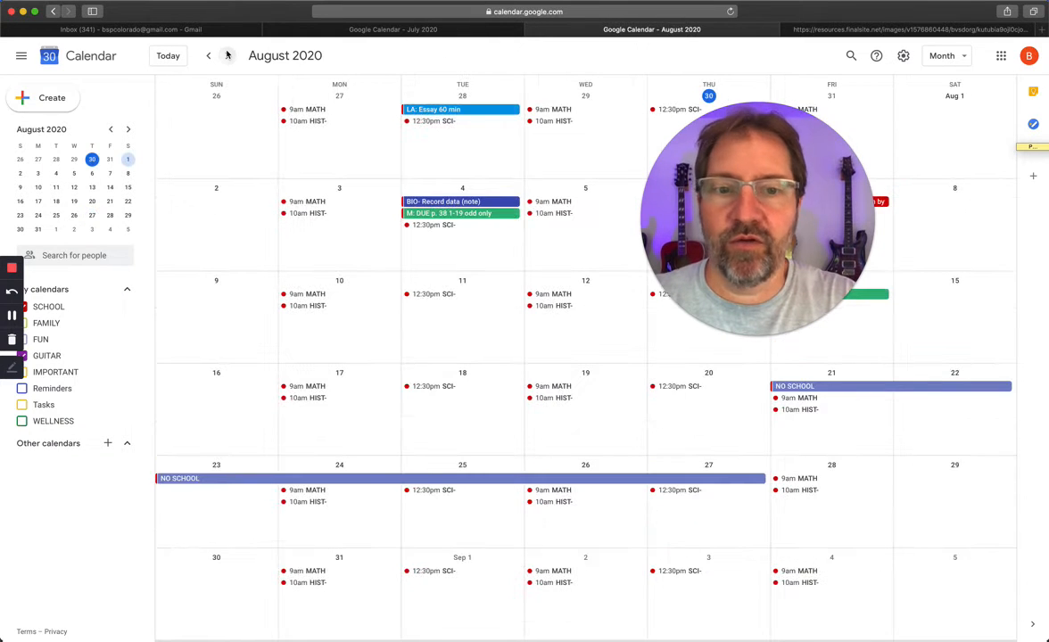
{"action": "left_click", "coordinate": [698, 410]}
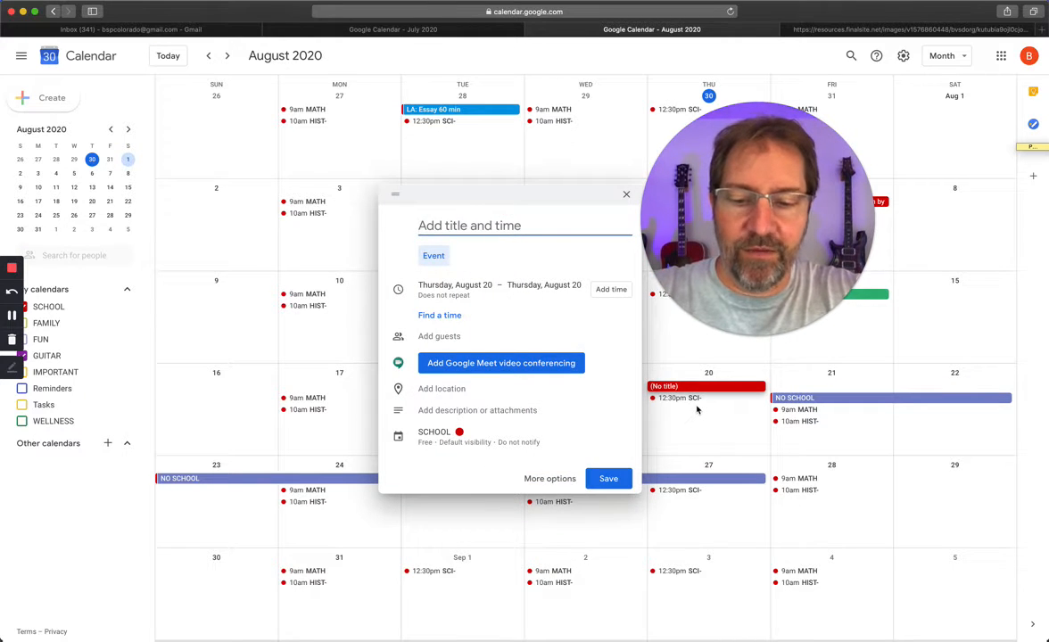
{"action": "type", "text": "FIRST DAY "}
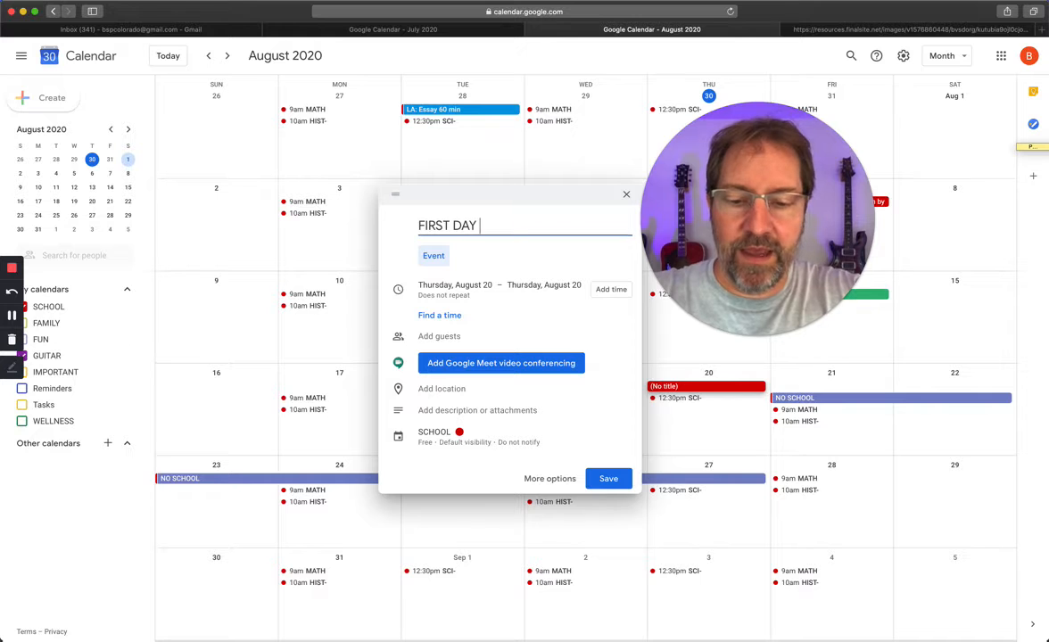
{"action": "type", "text": "OF SCHOOL"}
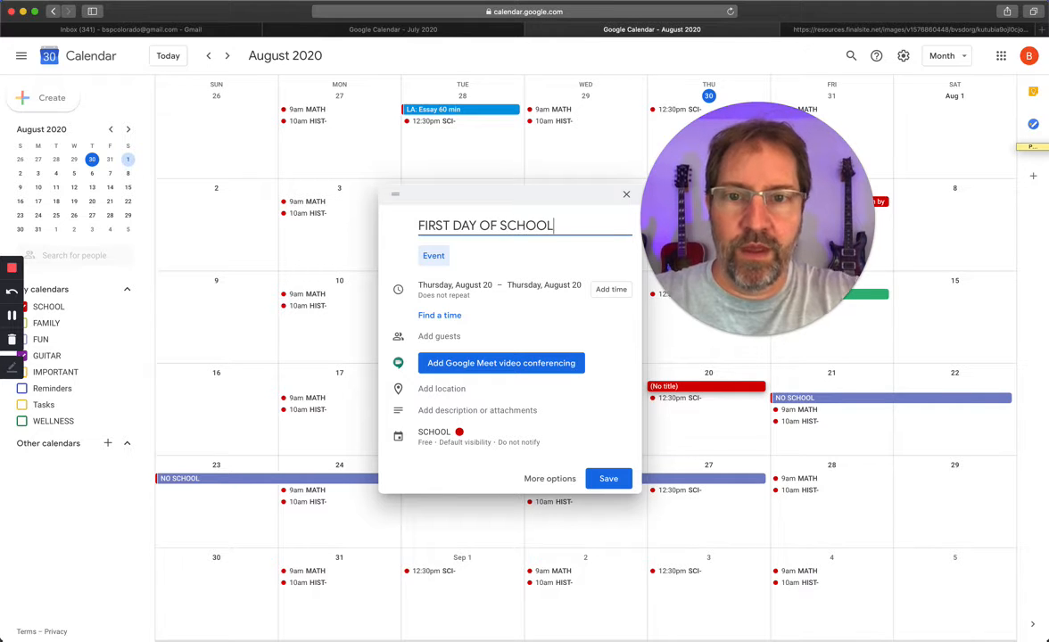
{"action": "left_click", "coordinate": [615, 479]}
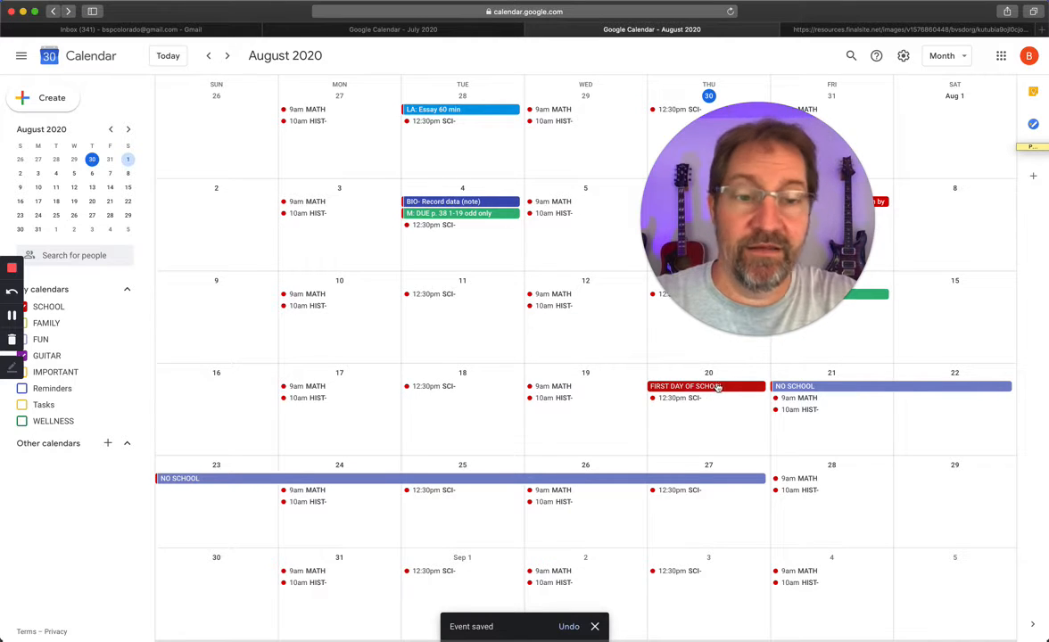
Step: Check the district calendar for holidays, then return to Google Calendar and start an all-day event titled "NO SCHOOL" on September 7, 2020
{"action": "left_click", "coordinate": [837, 29]}
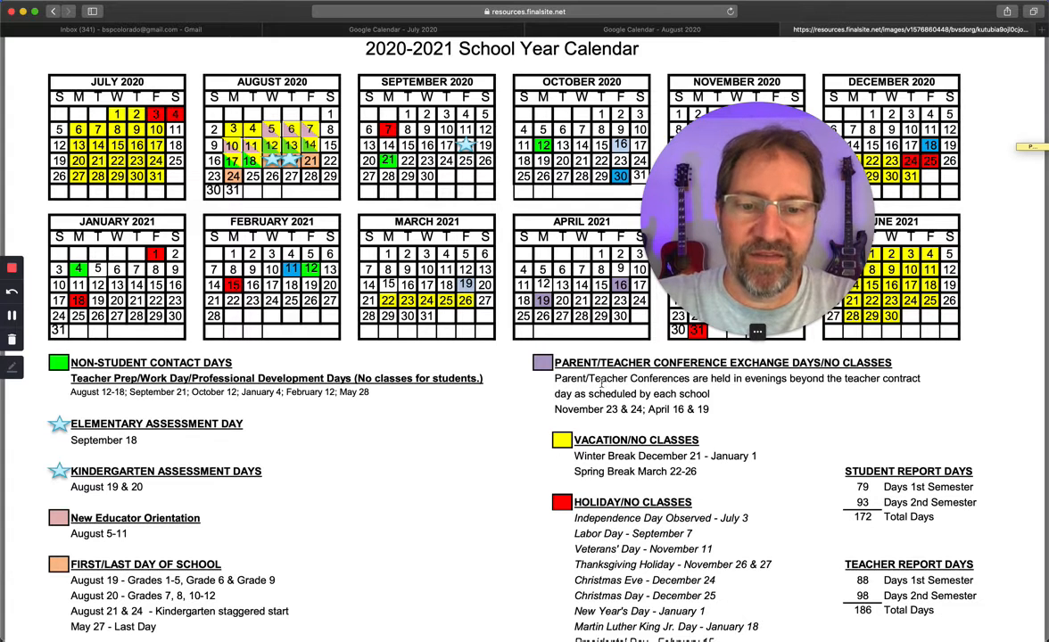
{"action": "left_click", "coordinate": [698, 32]}
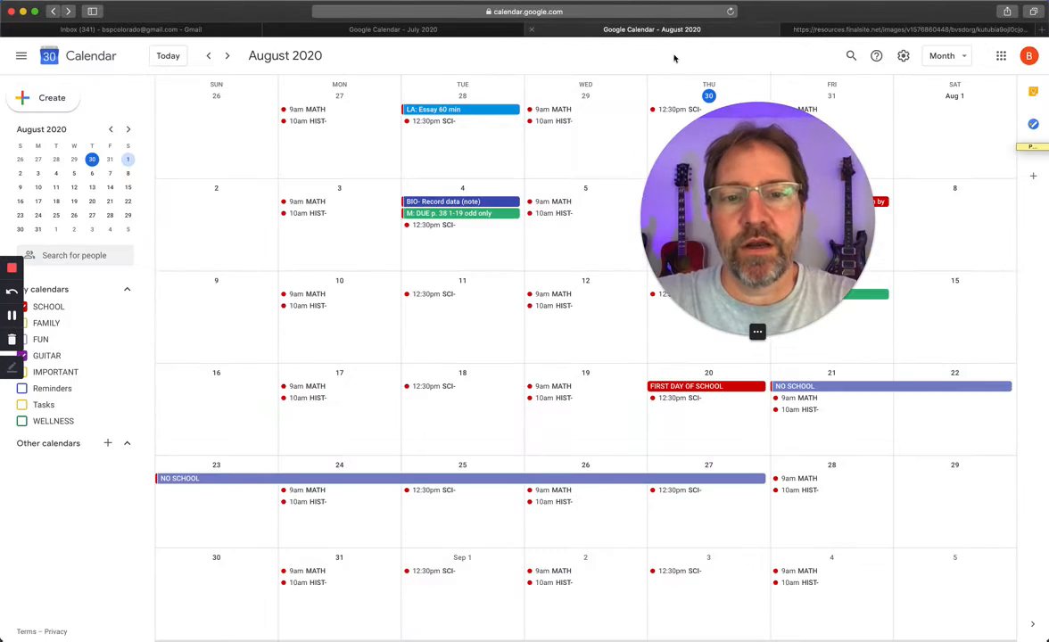
{"action": "left_click", "coordinate": [227, 56]}
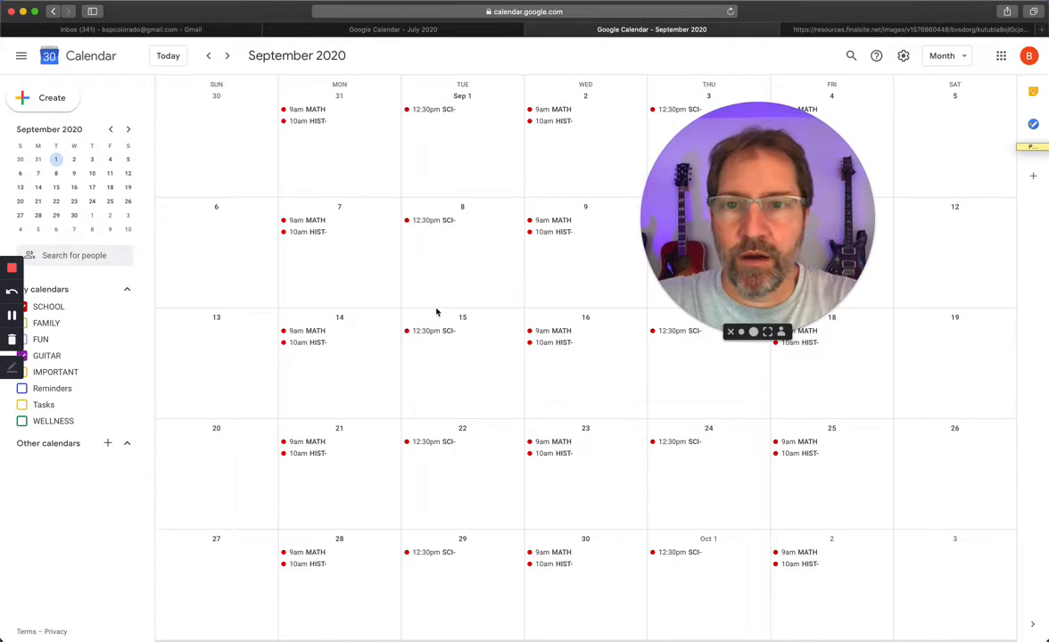
{"action": "left_click", "coordinate": [307, 258]}
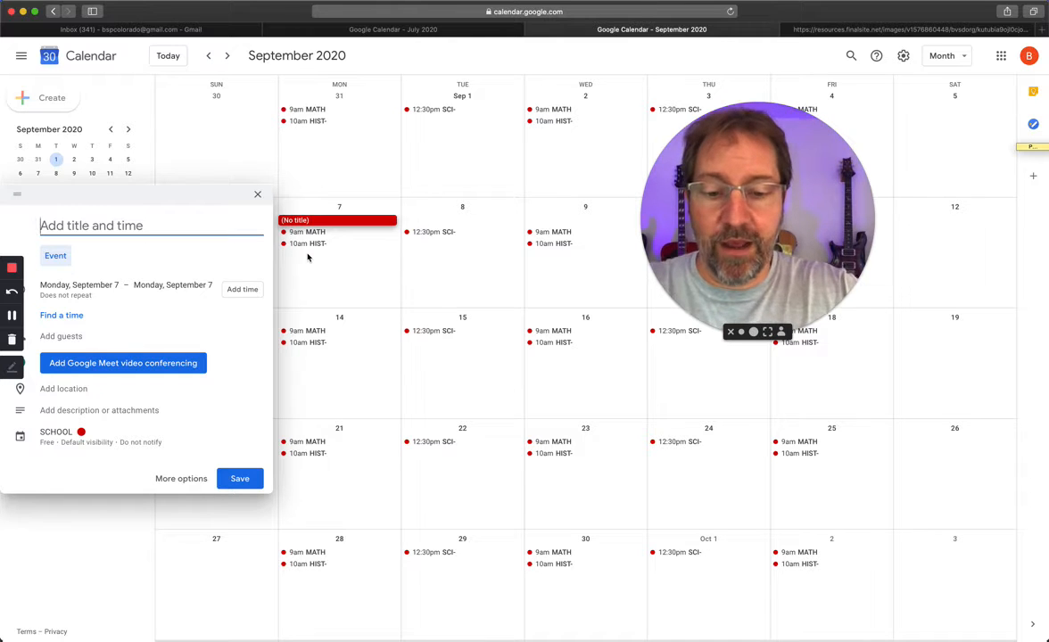
{"action": "type", "text": "NO SCHOOL"}
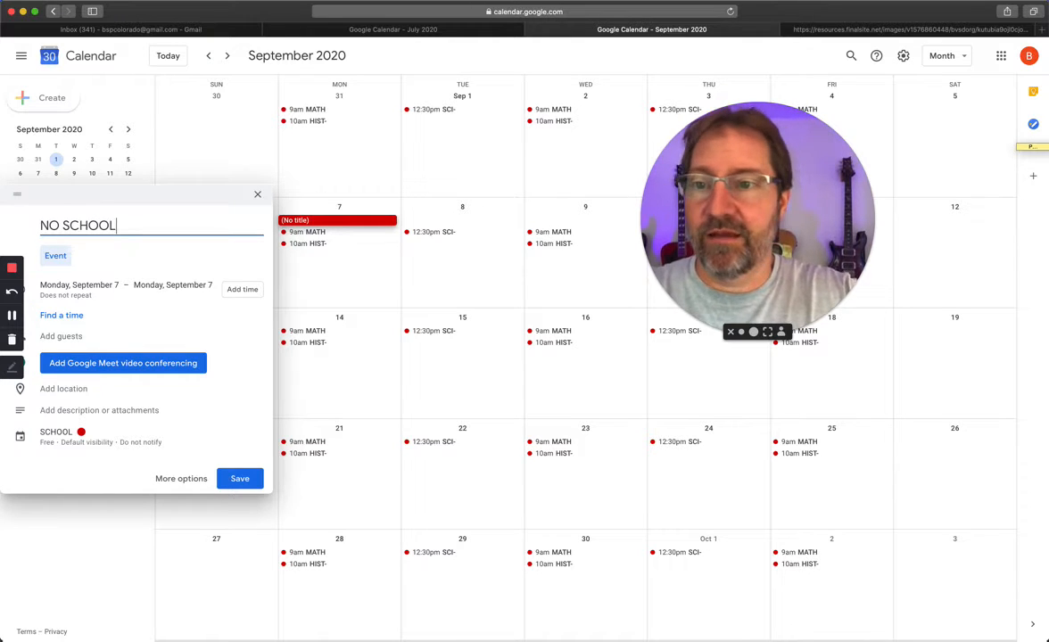
Step: Save the NO SCHOOL event with dates from Saturday, September 5 to Monday, September 7 and change its color to light green
{"action": "left_click", "coordinate": [103, 285]}
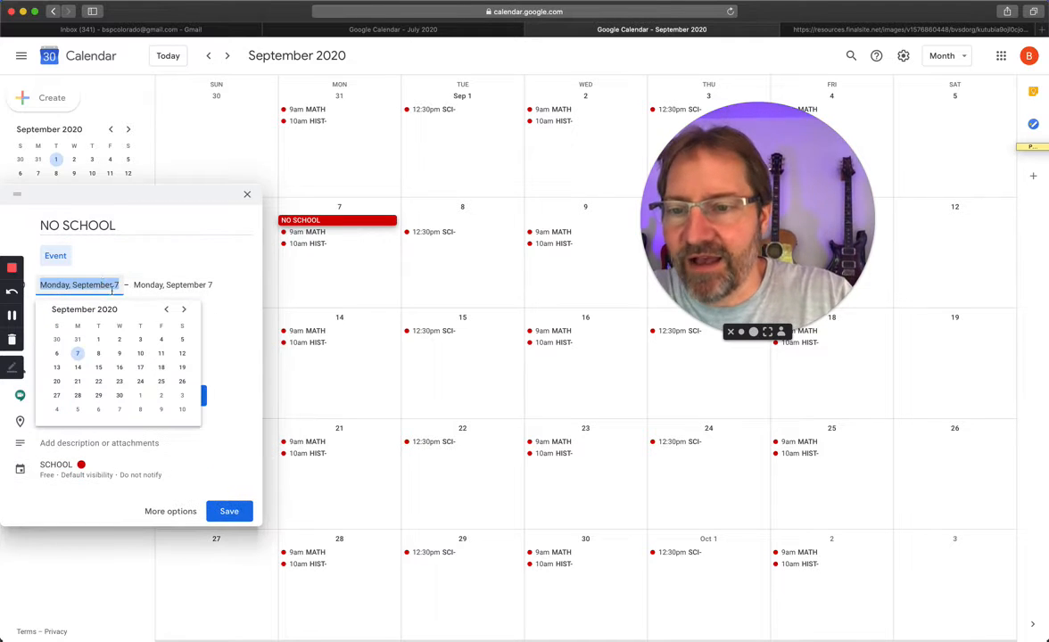
{"action": "left_click", "coordinate": [182, 340]}
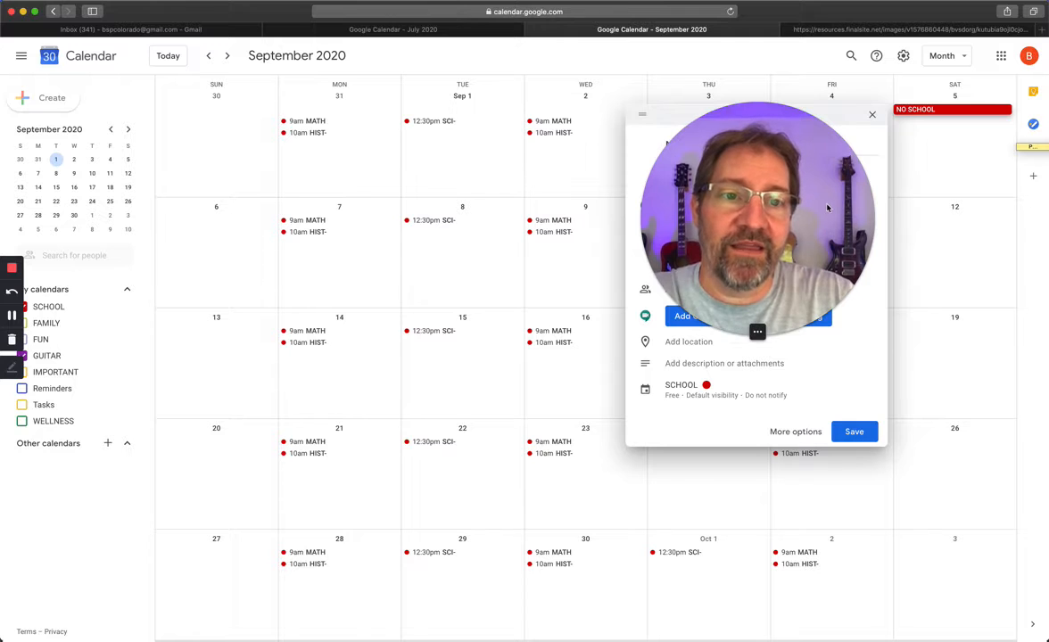
{"action": "left_click_drag", "start_coordinate": [776, 232], "coordinate": [215, 426]}
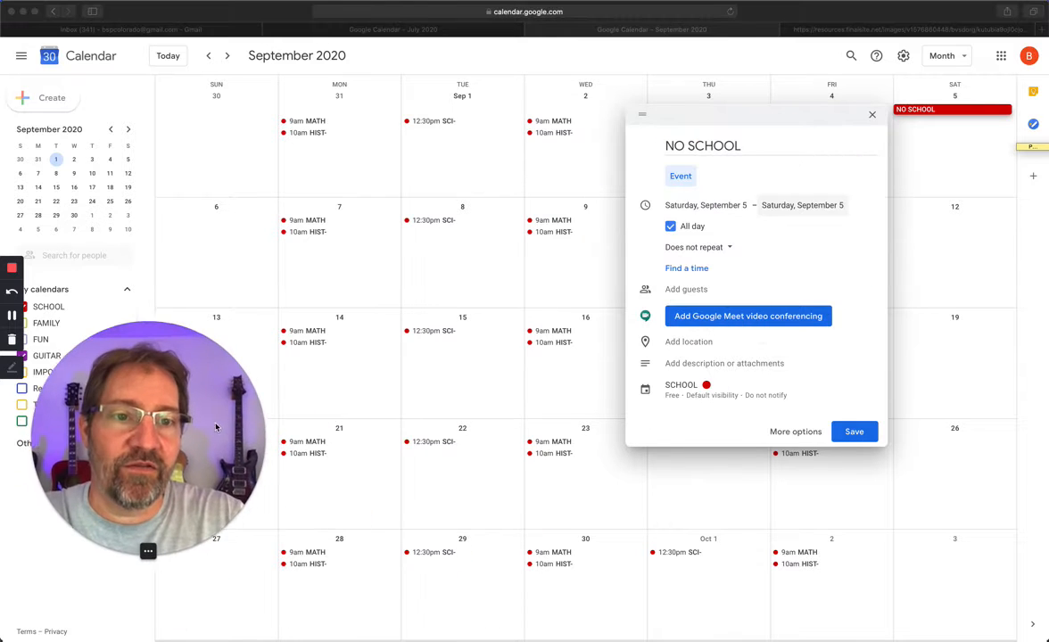
{"action": "left_click", "coordinate": [808, 206]}
{"action": "left_click", "coordinate": [839, 211]}
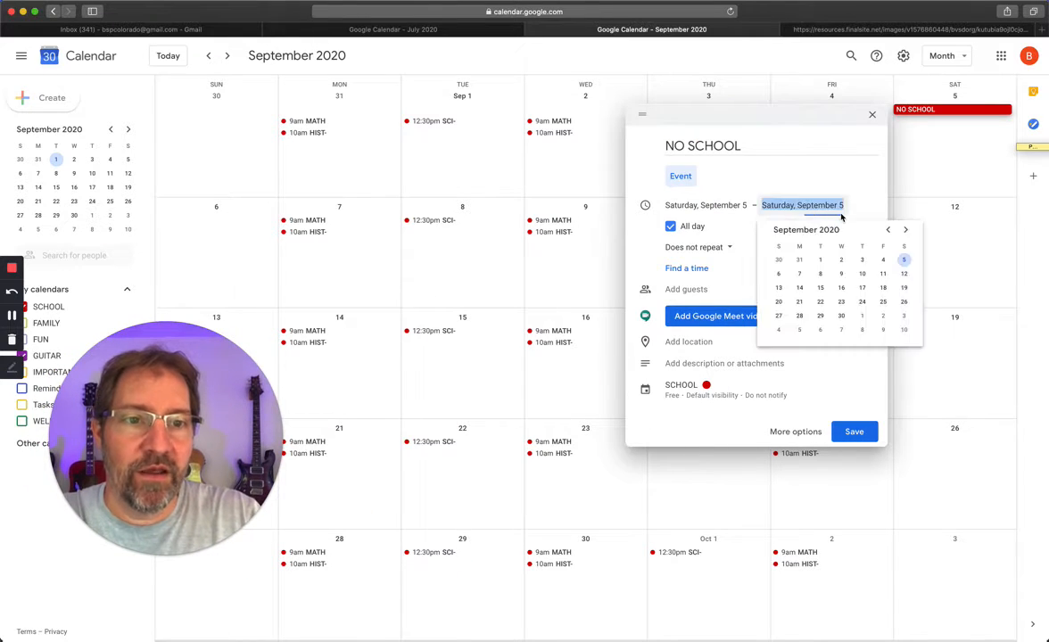
{"action": "left_click", "coordinate": [800, 274]}
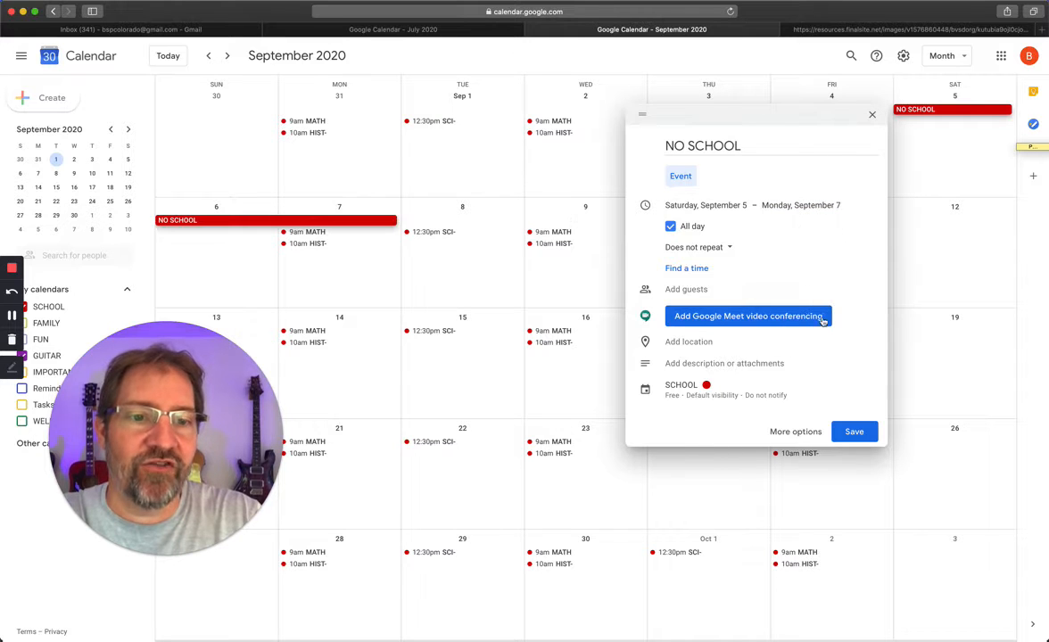
{"action": "left_click", "coordinate": [856, 433]}
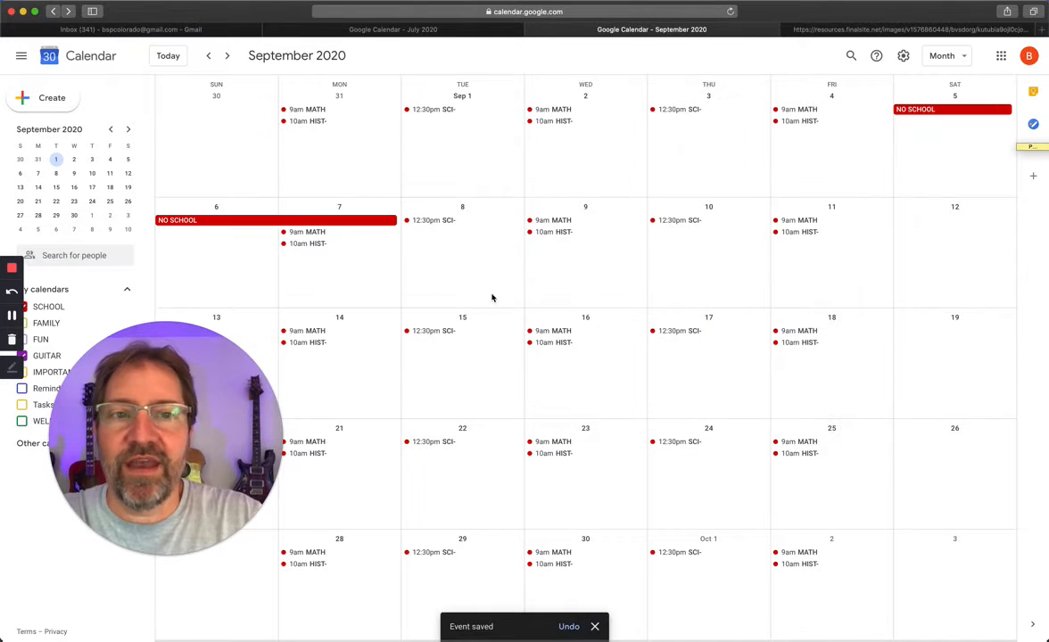
{"action": "right_click", "coordinate": [386, 223]}
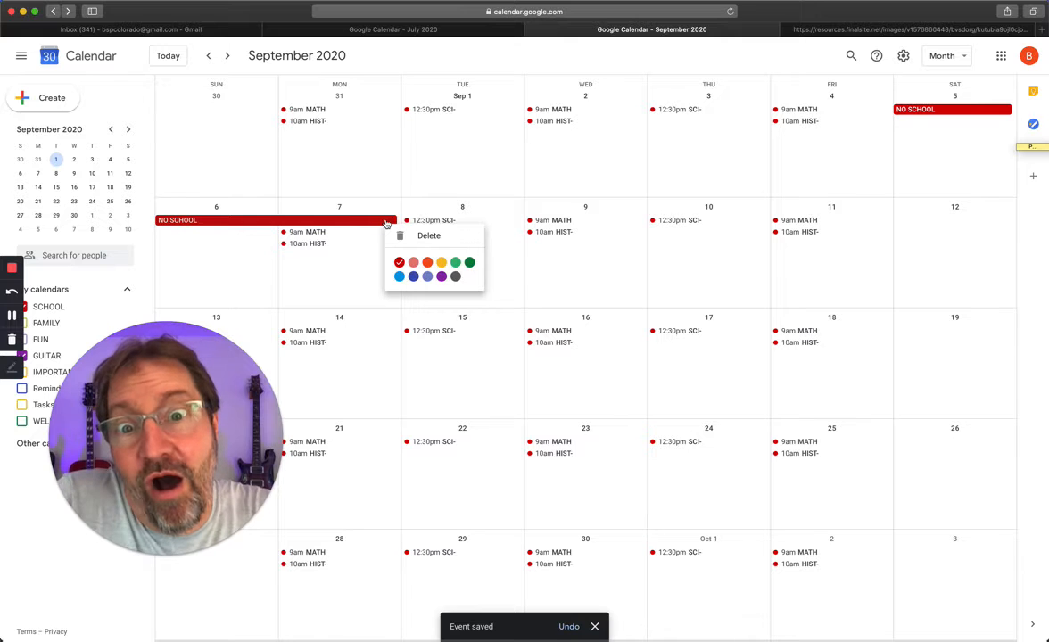
{"action": "left_click", "coordinate": [456, 263]}
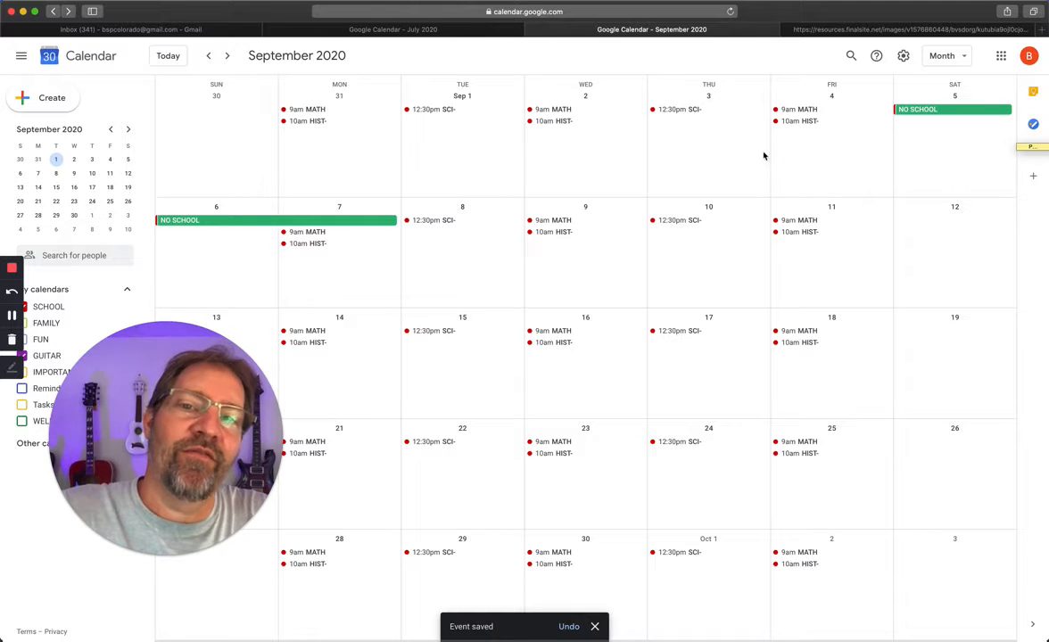
Step: Check the district's school year calendar for September non-student contact days, then return to Google Calendar
{"action": "left_click", "coordinate": [883, 31]}
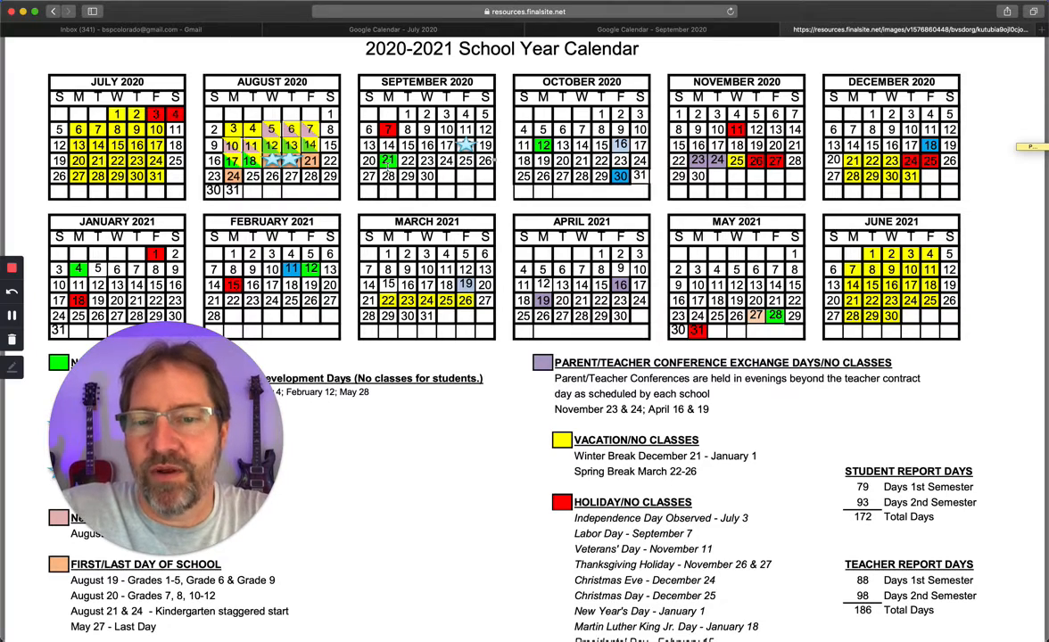
{"action": "scroll", "coordinate": [439, 361], "scroll_direction": "down", "scroll_amount": 3}
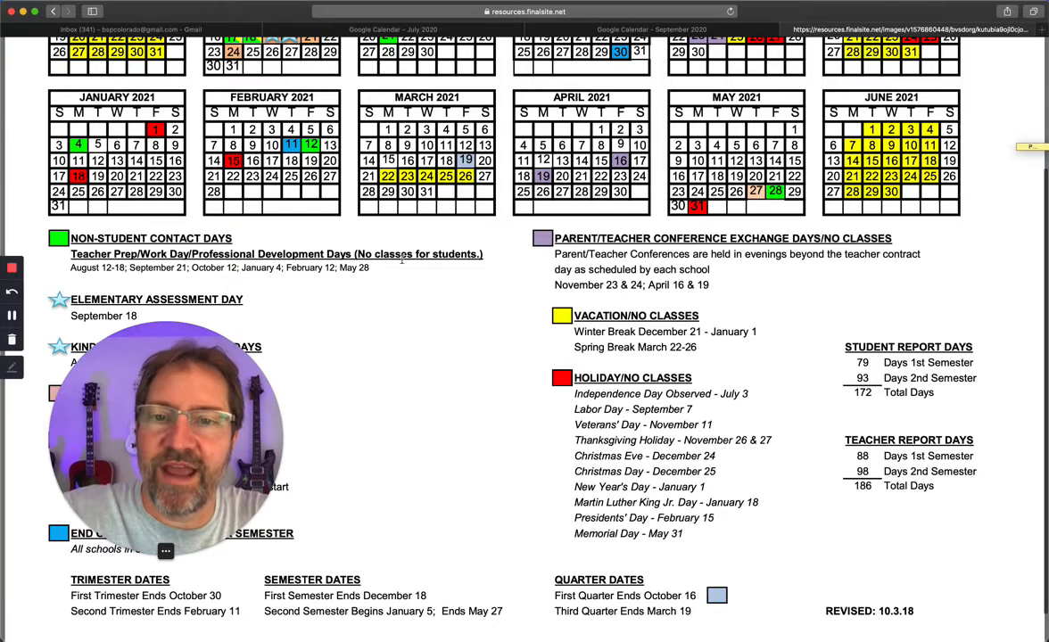
{"action": "scroll", "coordinate": [420, 255], "scroll_direction": "up", "scroll_amount": 2}
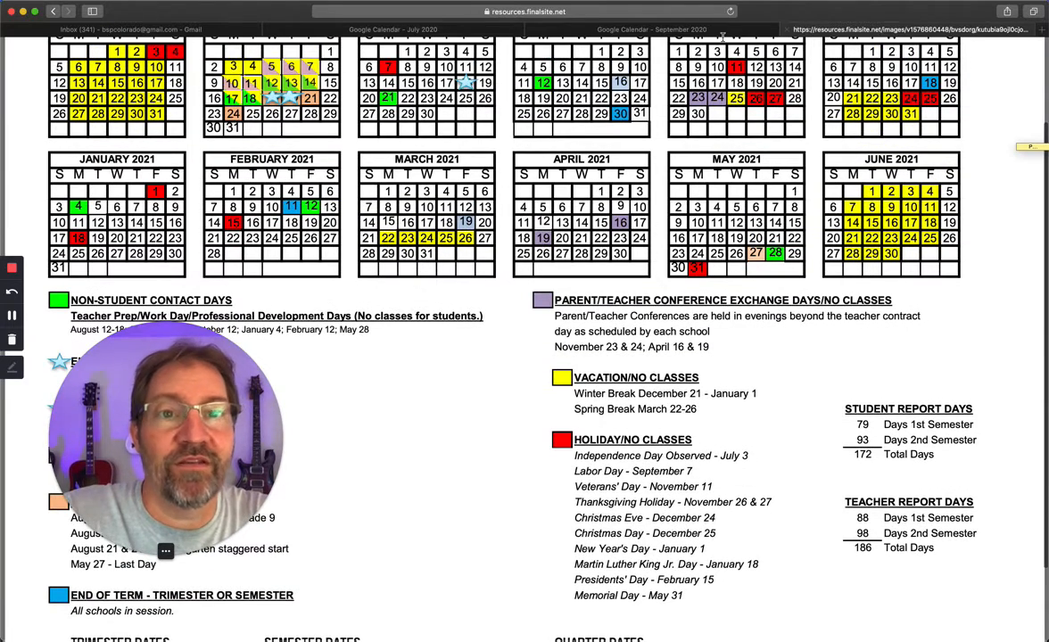
{"action": "left_click", "coordinate": [670, 29]}
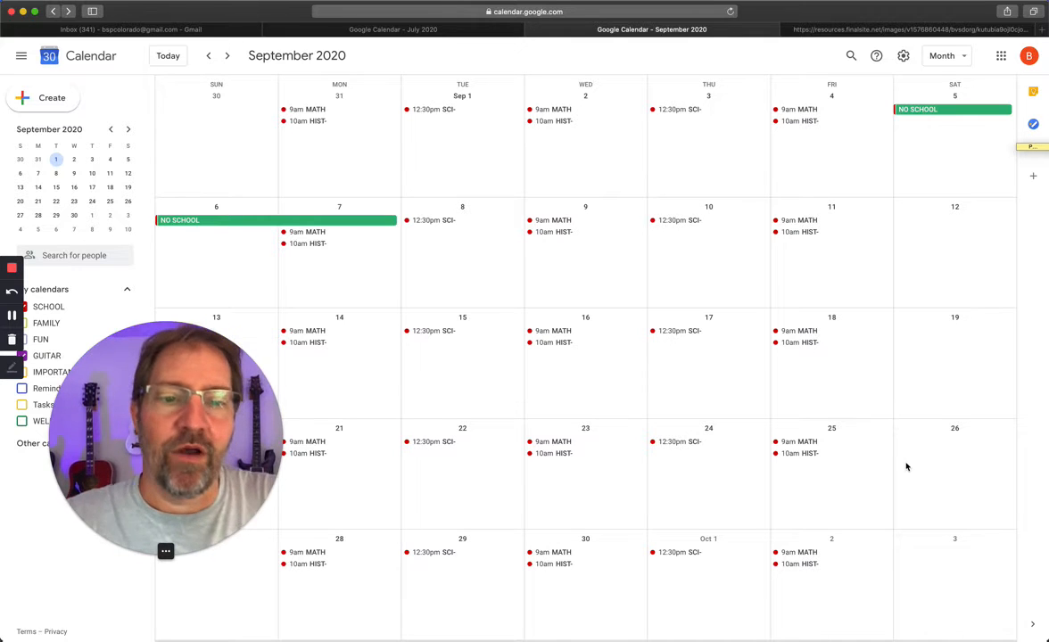
Step: Save an all-day event titled "NO SCHOOL, HIKING" on Saturday, September 19 in the SCHOOL calendar with the Peacock color
{"action": "left_click", "coordinate": [935, 378]}
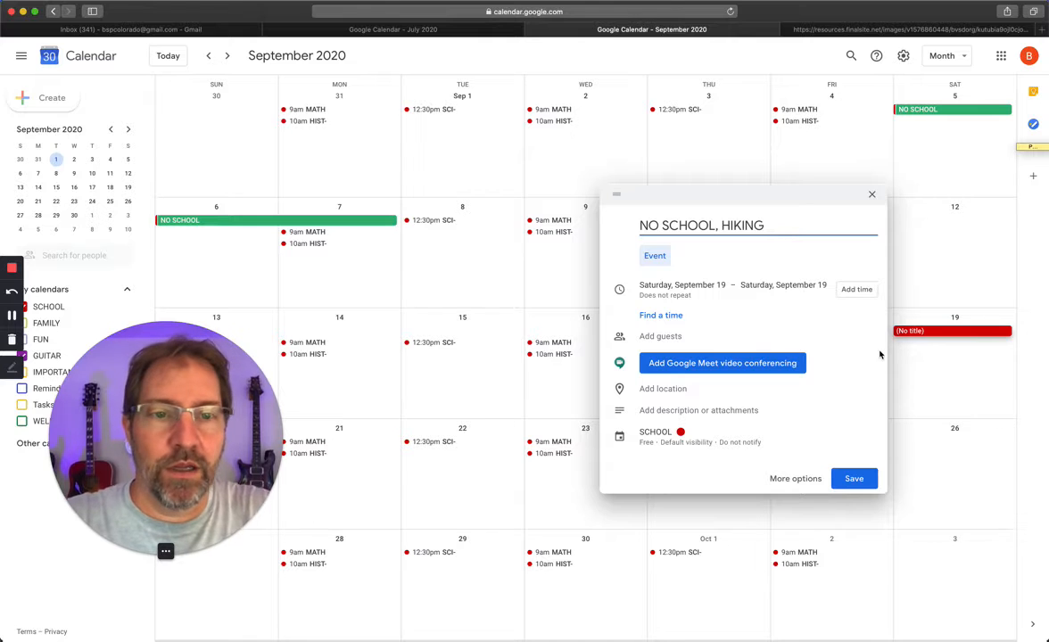
{"action": "left_click", "coordinate": [686, 437]}
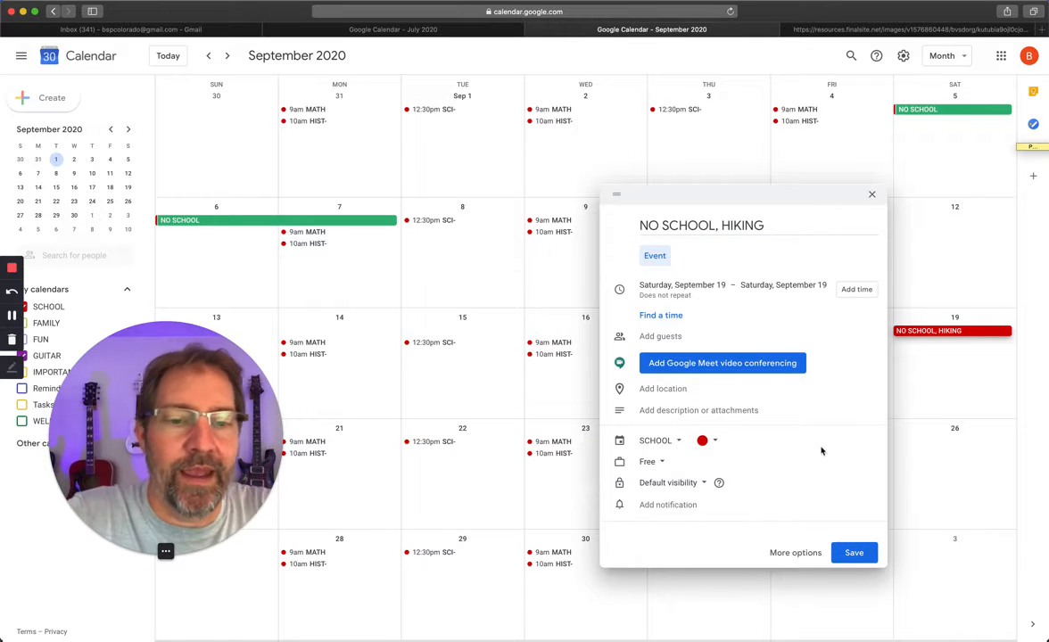
{"action": "left_click", "coordinate": [713, 441]}
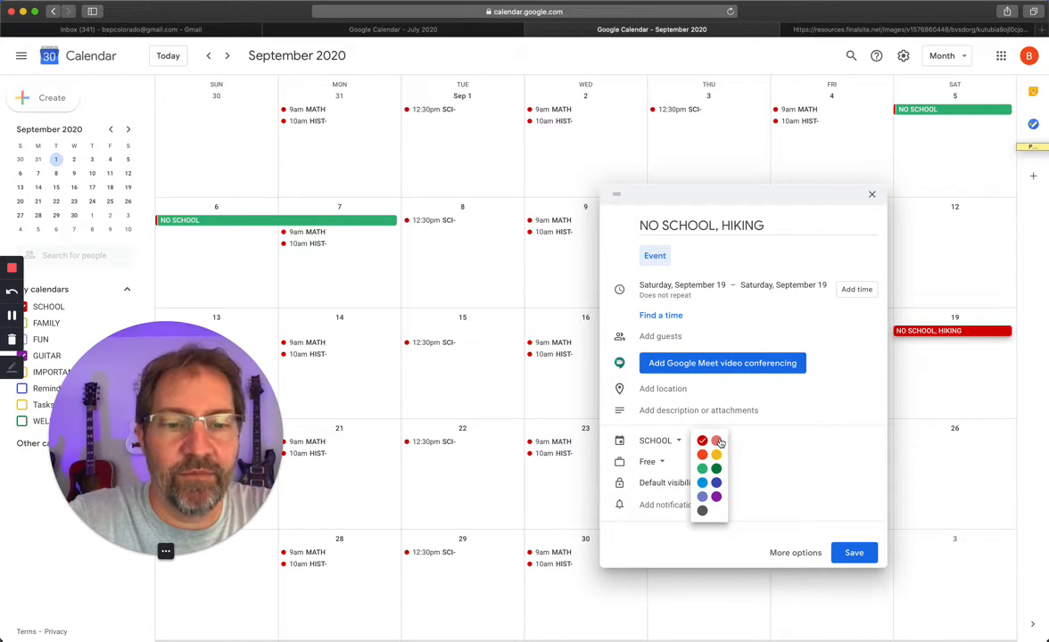
{"action": "left_click", "coordinate": [702, 482]}
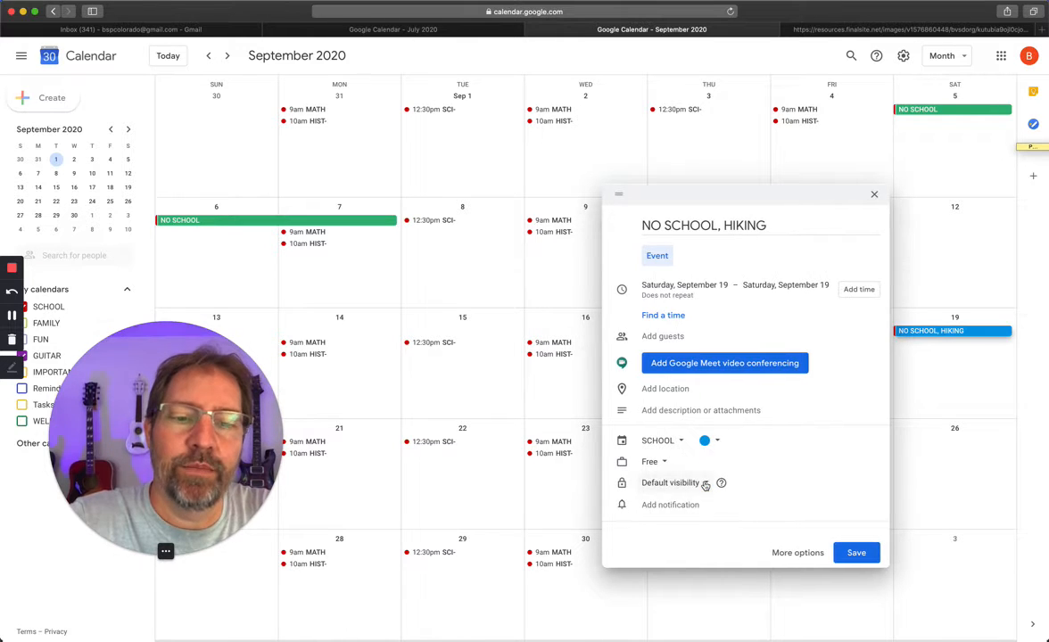
{"action": "left_click", "coordinate": [858, 554]}
{"action": "left_click_drag", "start_coordinate": [214, 404], "coordinate": [201, 192]}
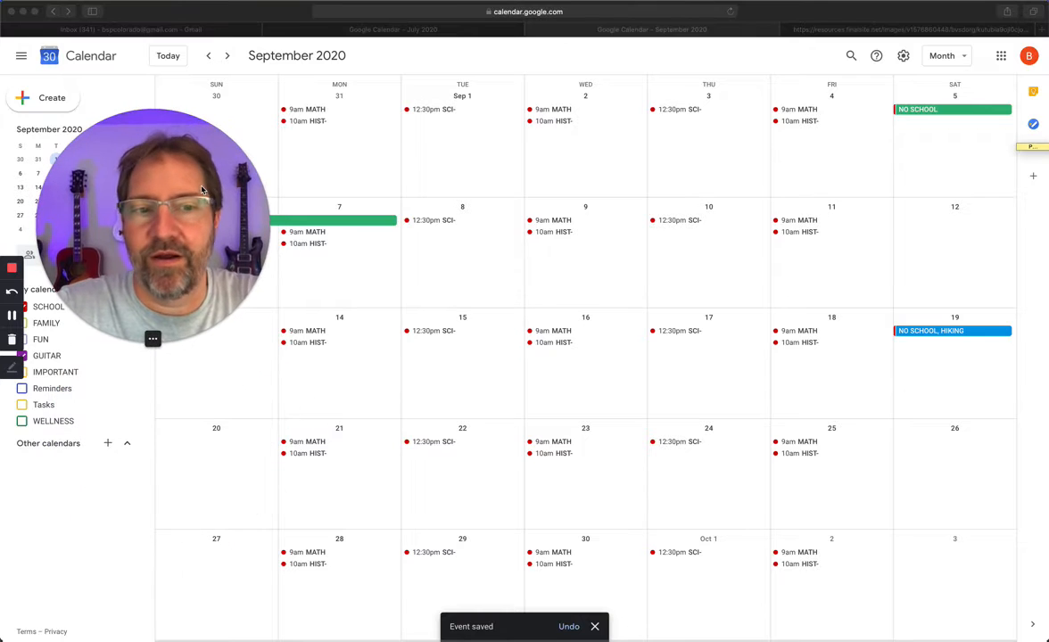
Step: Edit the NO SCHOOL, HIKING event so it ends on Sep 21, 2020, and save it
{"action": "left_click", "coordinate": [936, 332]}
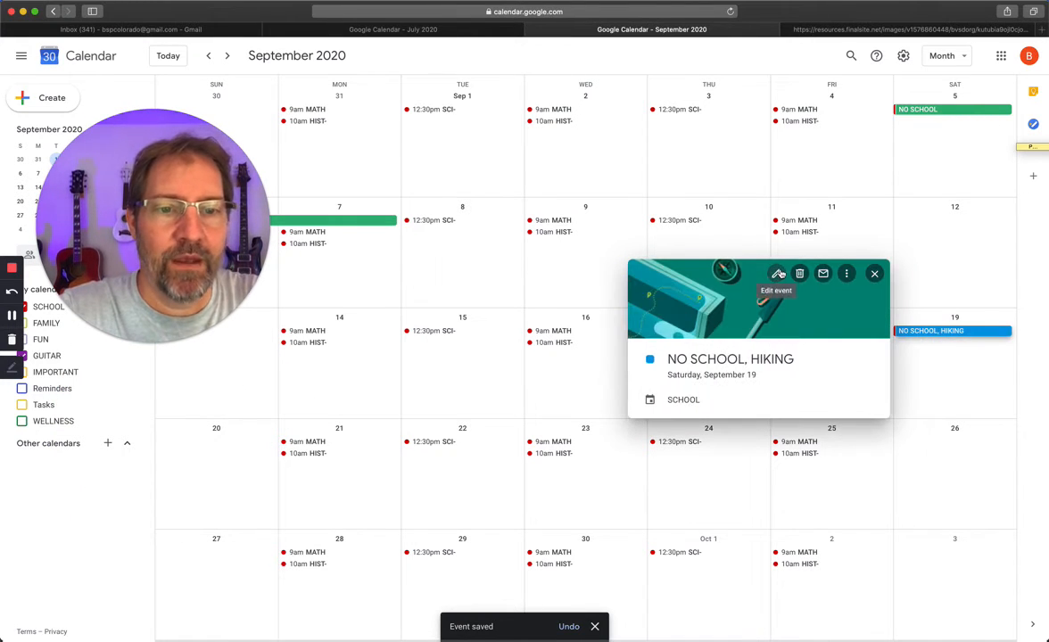
{"action": "left_click", "coordinate": [777, 273]}
{"action": "left_click_drag", "start_coordinate": [253, 218], "coordinate": [755, 169]}
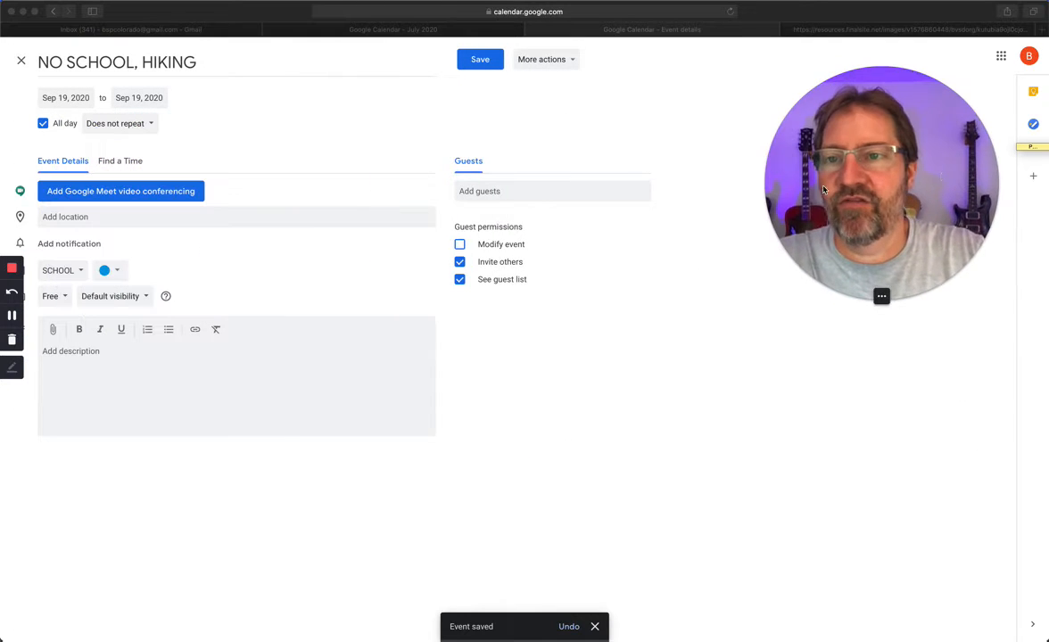
{"action": "left_click", "coordinate": [137, 98]}
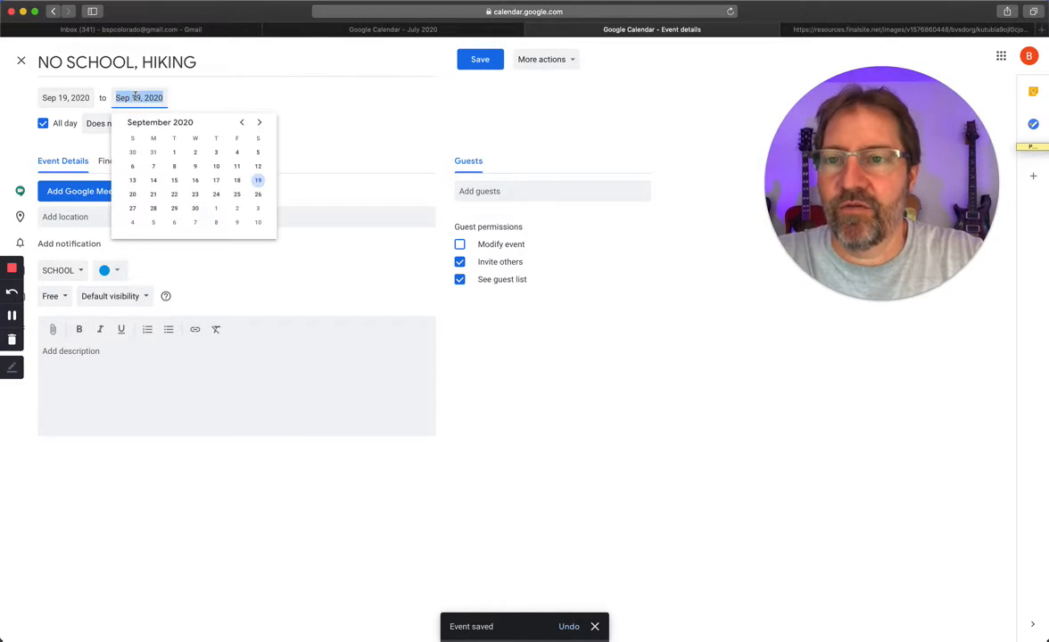
{"action": "left_click", "coordinate": [155, 197]}
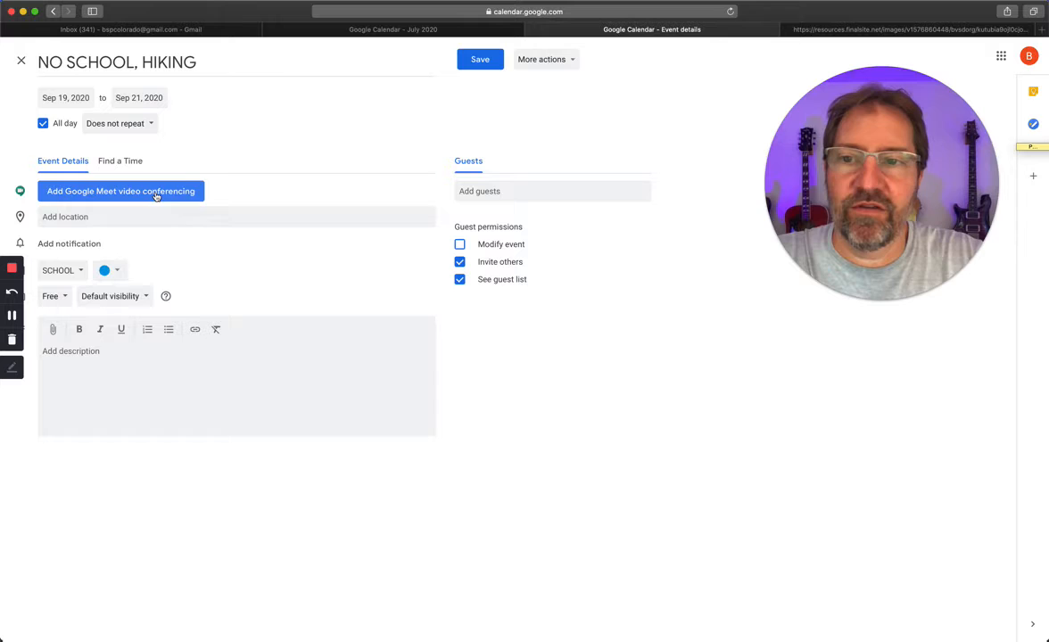
{"action": "left_click", "coordinate": [493, 64]}
{"action": "left_click_drag", "start_coordinate": [864, 167], "coordinate": [882, 502]}
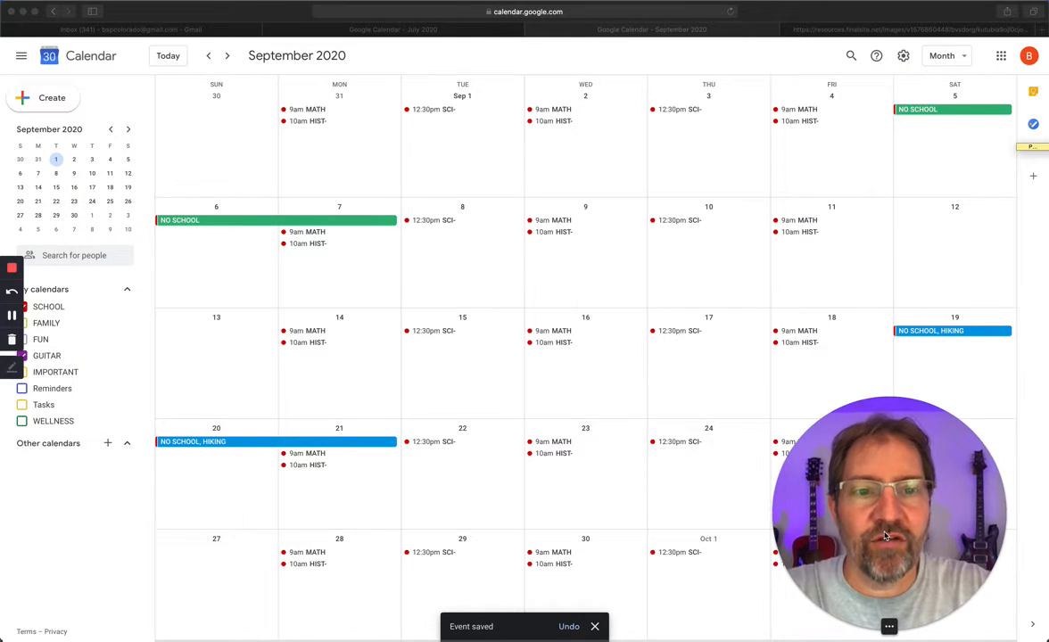
Step: Review the district's school year calendar for the remaining no-class days, vacations, holidays and term end dates, especially in November
{"action": "left_click_drag", "start_coordinate": [845, 456], "coordinate": [632, 274]}
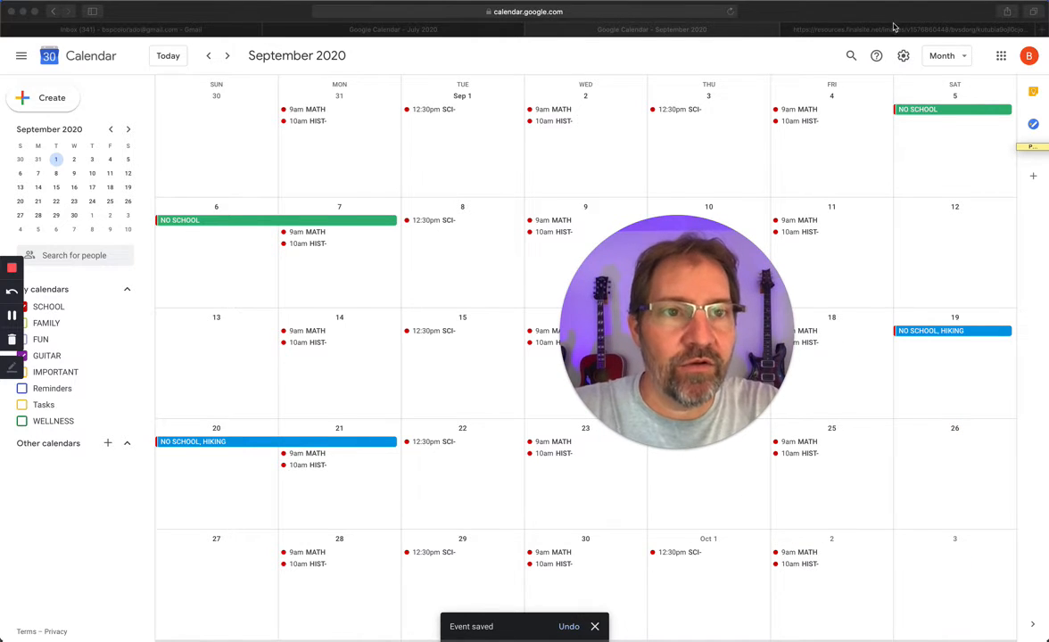
{"action": "left_click", "coordinate": [888, 29]}
{"action": "left_click_drag", "start_coordinate": [689, 260], "coordinate": [721, 350]}
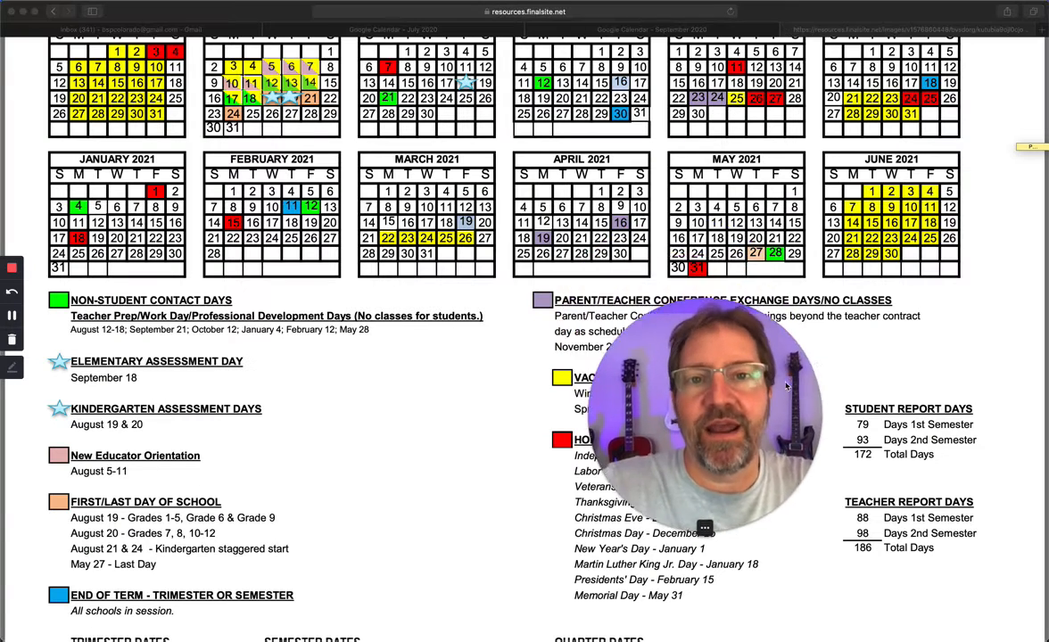
{"action": "scroll", "coordinate": [947, 325], "scroll_direction": "up", "scroll_amount": 3}
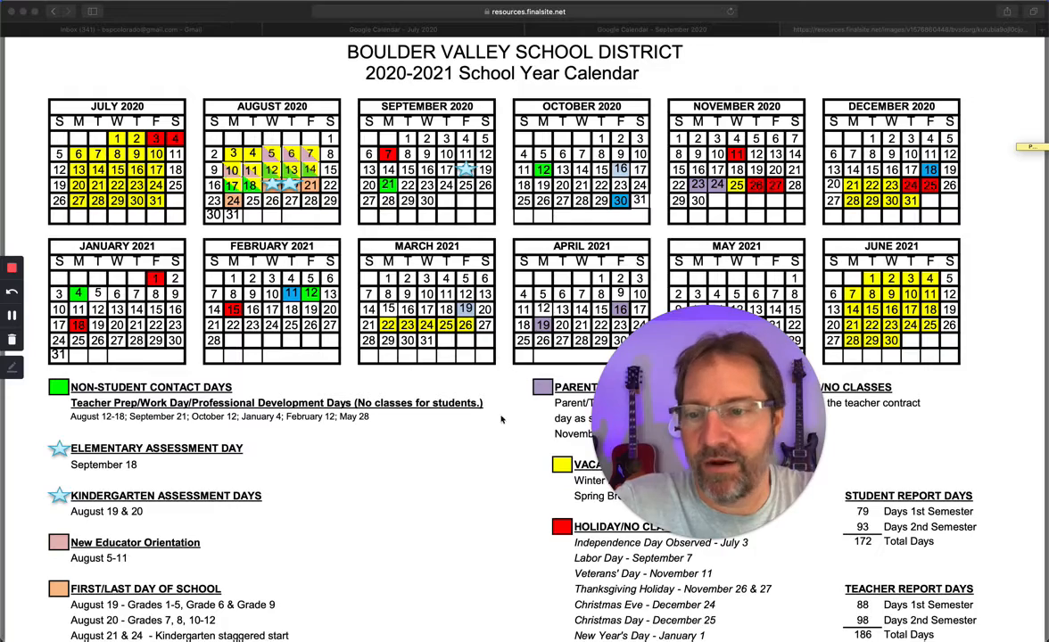
{"action": "scroll", "coordinate": [538, 342], "scroll_direction": "down", "scroll_amount": 3}
{"action": "scroll", "coordinate": [538, 342], "scroll_direction": "down", "scroll_amount": 1}
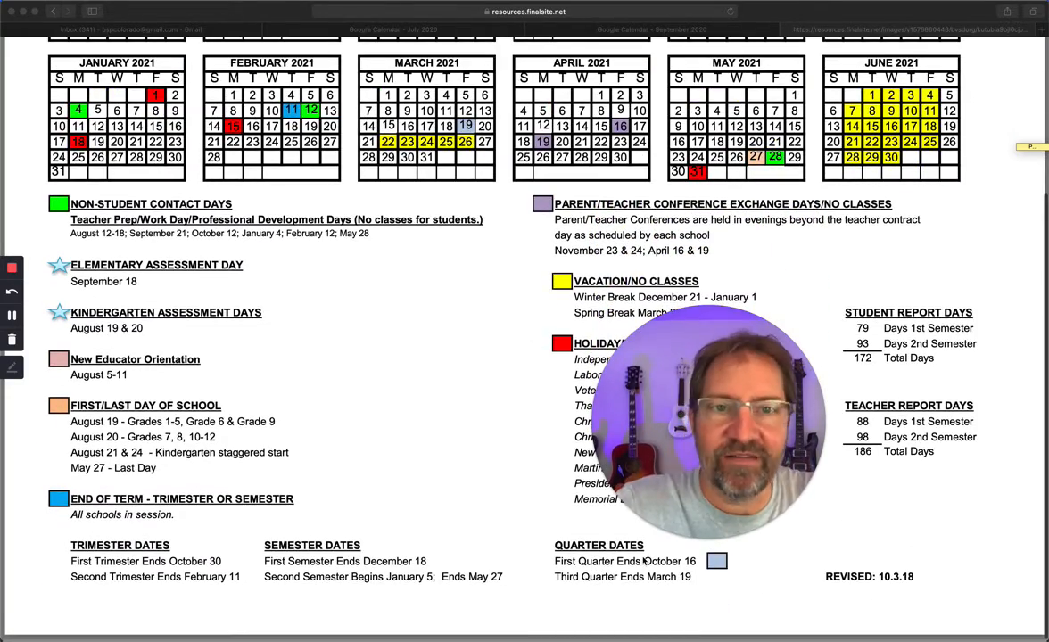
{"action": "scroll", "coordinate": [522, 354], "scroll_direction": "up", "scroll_amount": 3}
{"action": "scroll", "coordinate": [522, 355], "scroll_direction": "up", "scroll_amount": 2}
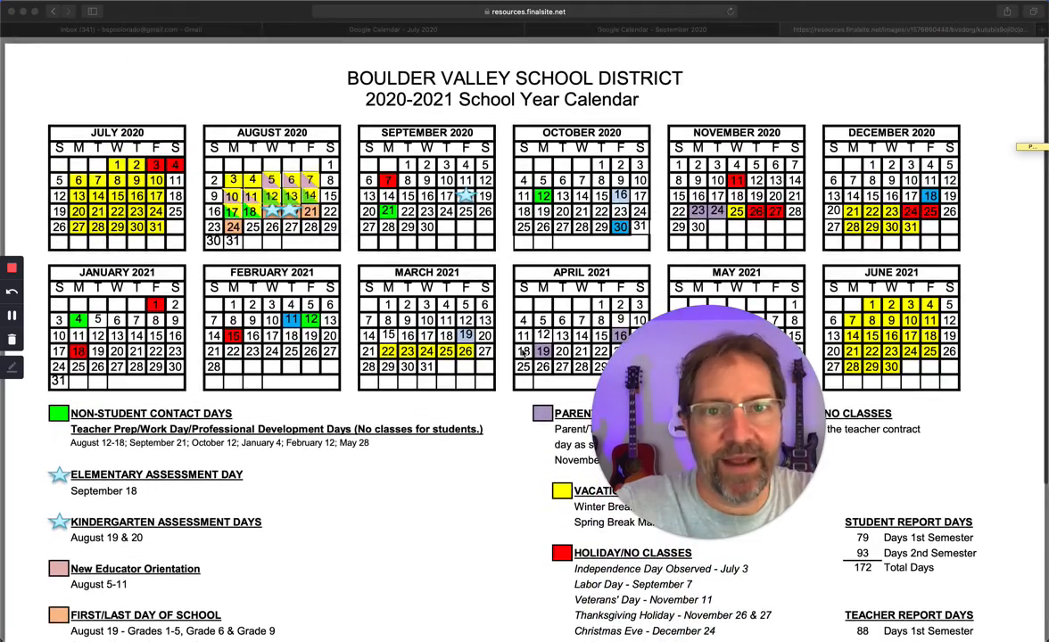
{"action": "scroll", "coordinate": [462, 487], "scroll_direction": "down", "scroll_amount": 3}
{"action": "scroll", "coordinate": [463, 488], "scroll_direction": "down", "scroll_amount": 2}
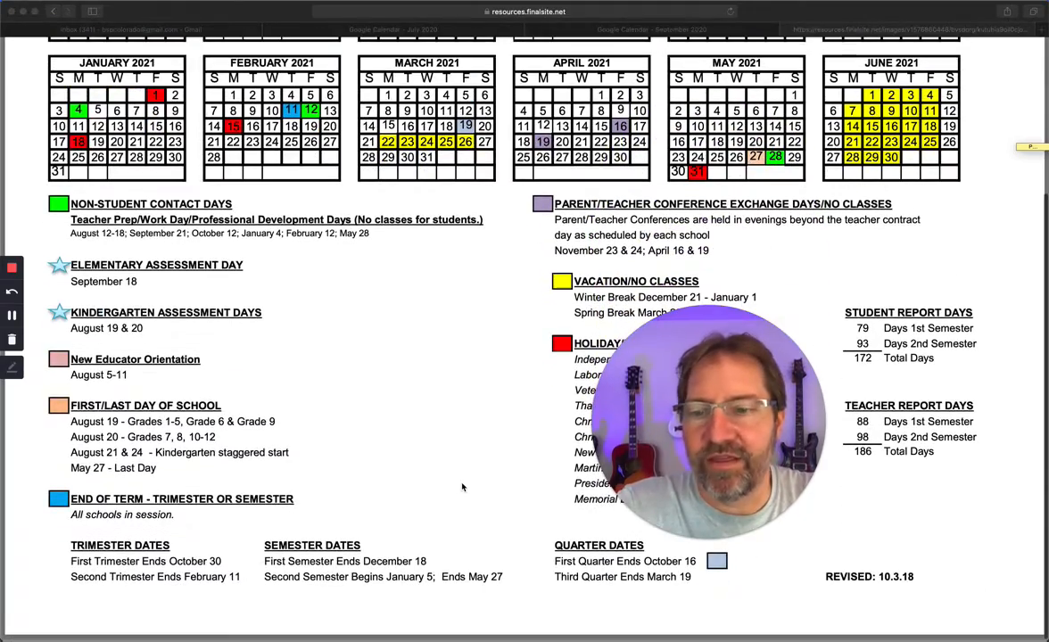
{"action": "scroll", "coordinate": [237, 500], "scroll_direction": "up", "scroll_amount": 3}
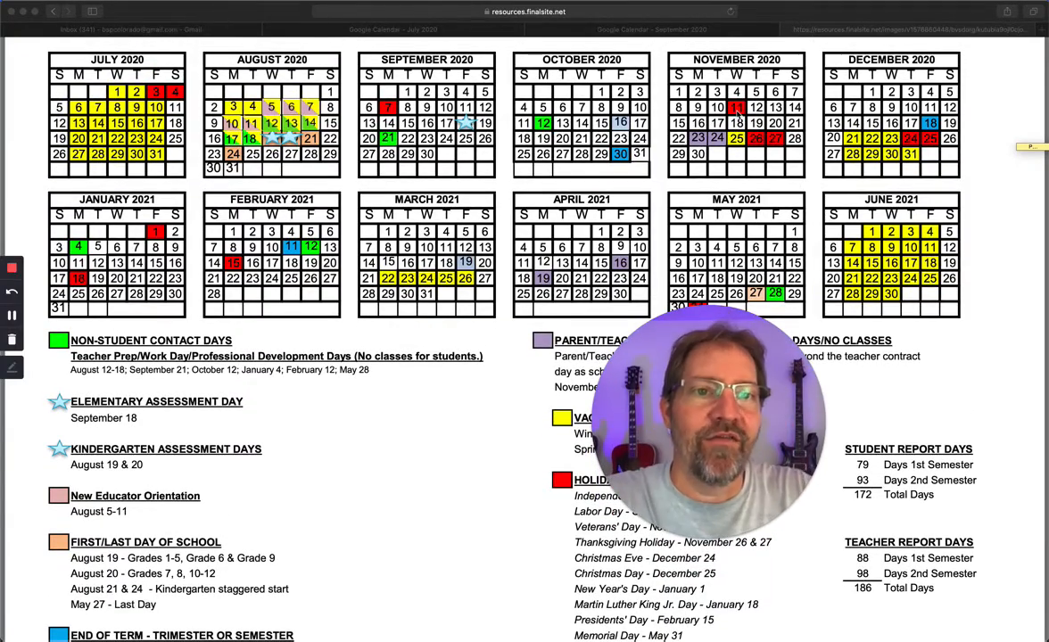
{"action": "scroll", "coordinate": [498, 408], "scroll_direction": "up", "scroll_amount": 1}
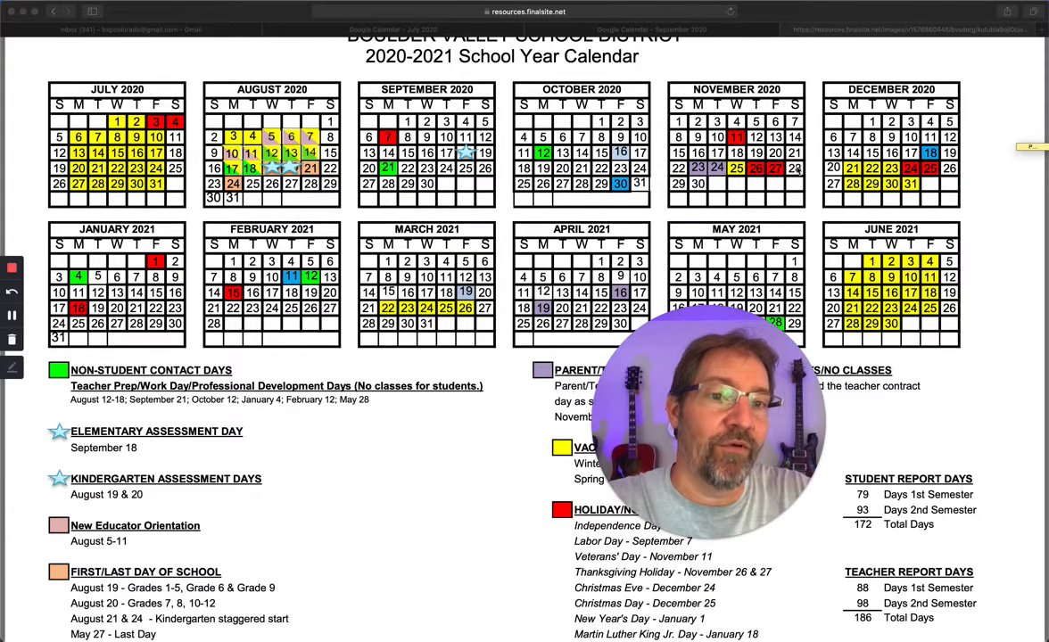
Step: Show November 2020 in Google Calendar and recheck the November break dates against the district calendar
{"action": "left_click", "coordinate": [705, 32]}
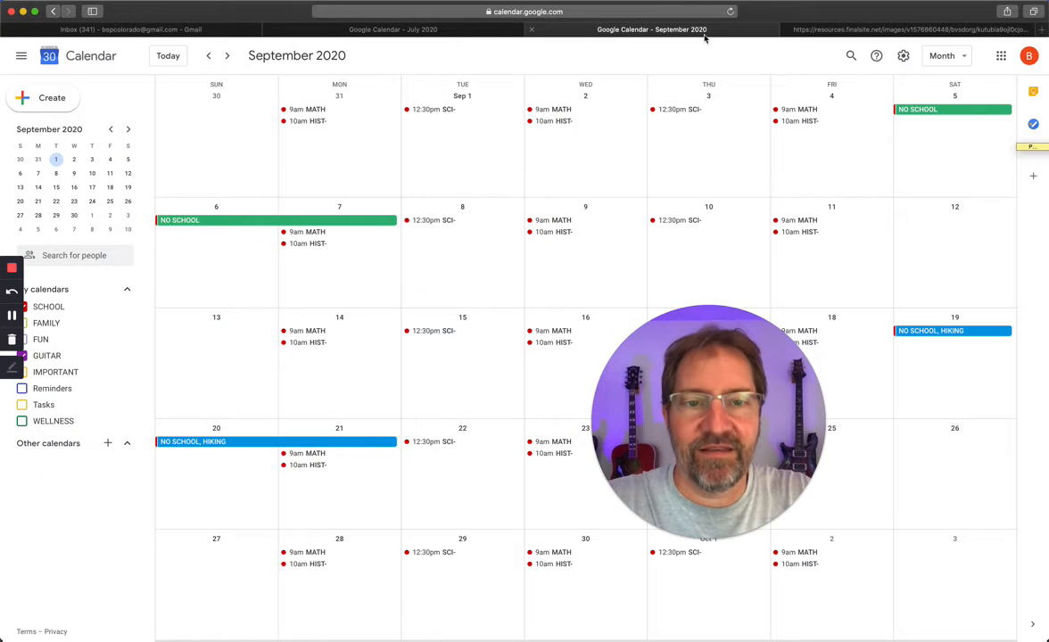
{"action": "left_click", "coordinate": [225, 56]}
{"action": "left_click", "coordinate": [225, 56]}
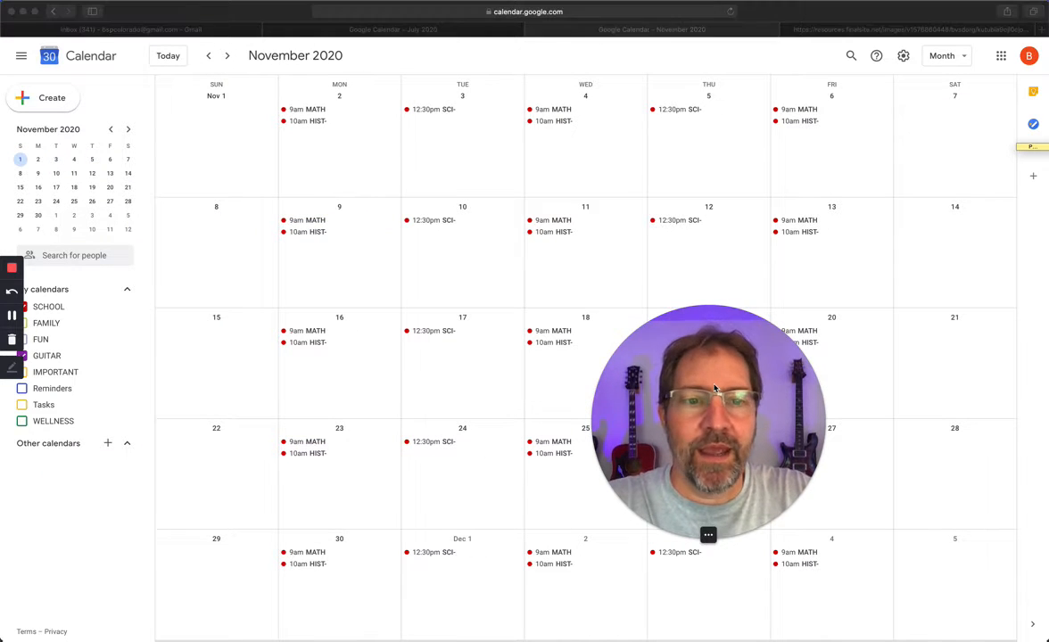
{"action": "left_click_drag", "start_coordinate": [704, 376], "coordinate": [557, 171]}
{"action": "left_click", "coordinate": [844, 30]}
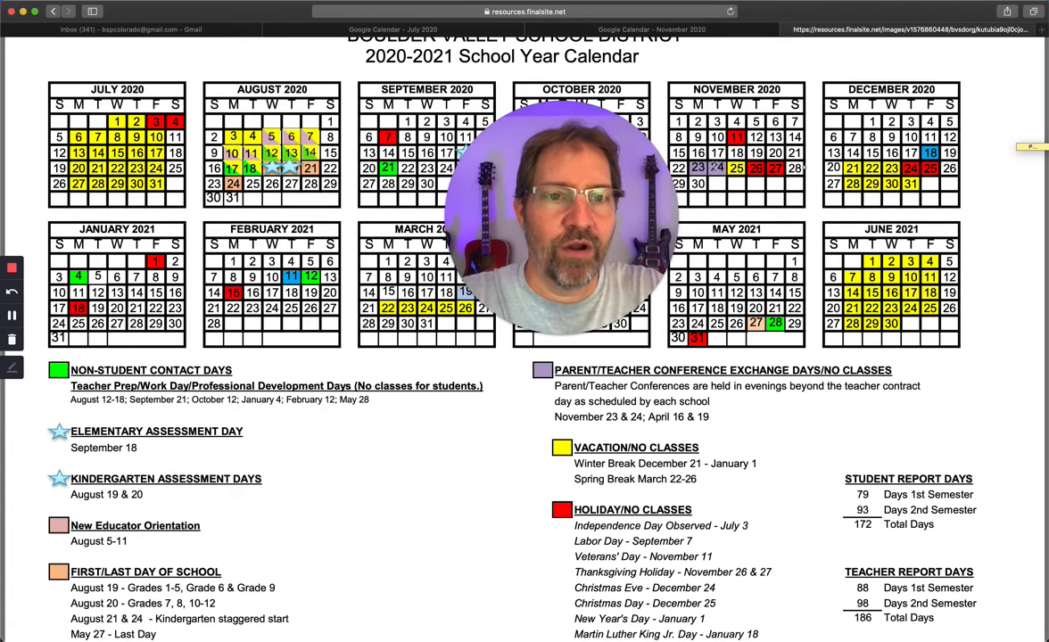
{"action": "left_click", "coordinate": [724, 34]}
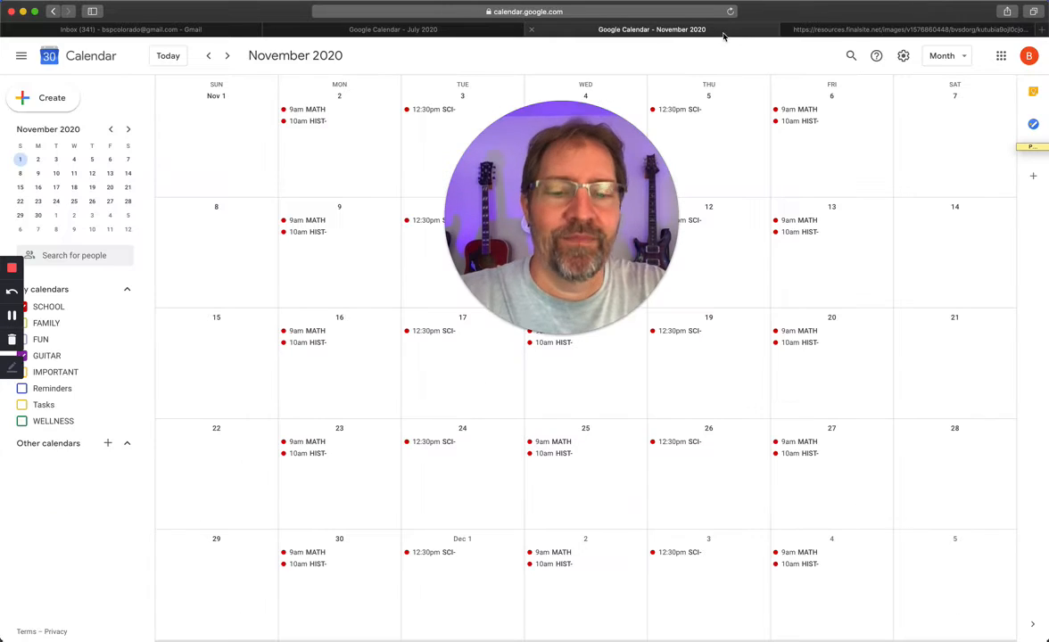
Step: Save an all-day event titled "BREAK, NO SCHOOL" from November 21 to November 29 in the SCHOOL calendar
{"action": "left_click", "coordinate": [928, 383]}
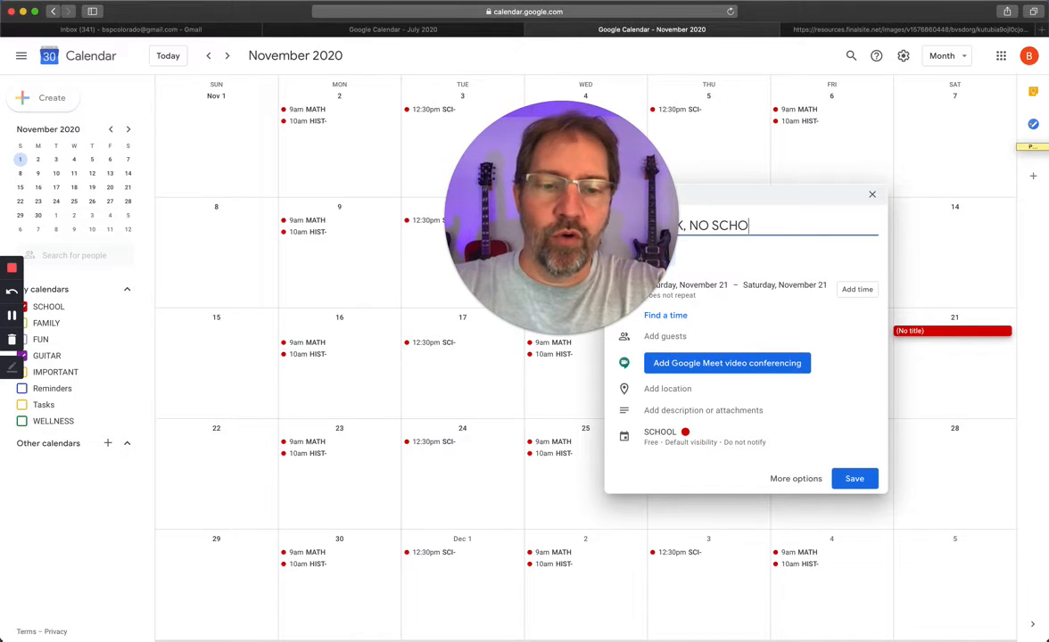
{"action": "left_click", "coordinate": [809, 285]}
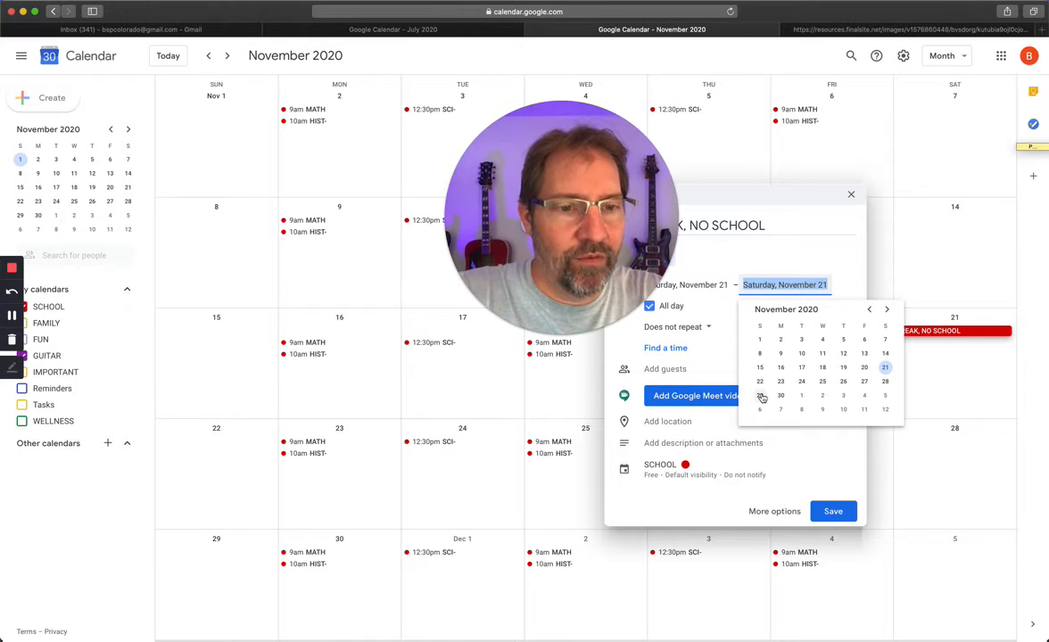
{"action": "left_click", "coordinate": [760, 397]}
{"action": "left_click", "coordinate": [854, 511]}
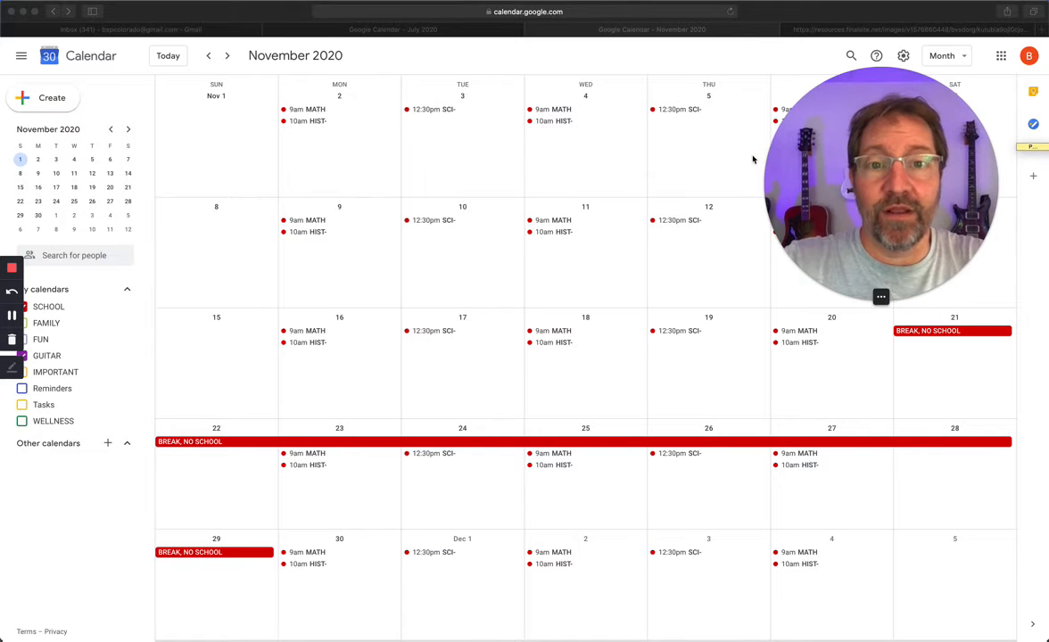
Step: Add an all-day "NO SCHOOL" event on Wednesday, November 11 in purple, and recolor the BREAK, NO SCHOOL event dark gray
{"action": "left_click", "coordinate": [569, 267]}
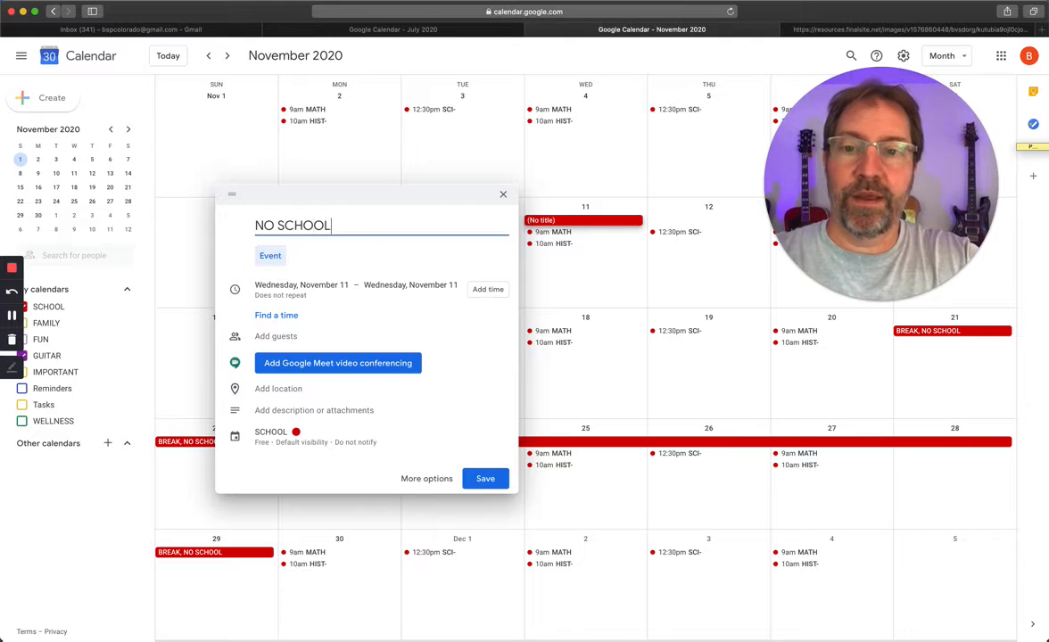
{"action": "left_click", "coordinate": [493, 478]}
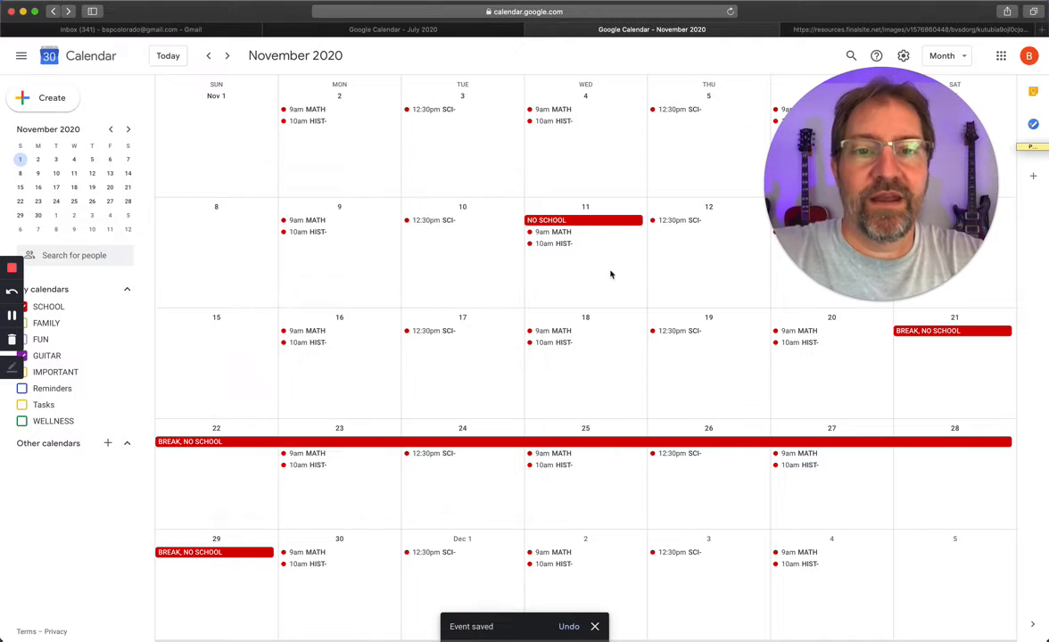
{"action": "right_click", "coordinate": [606, 223]}
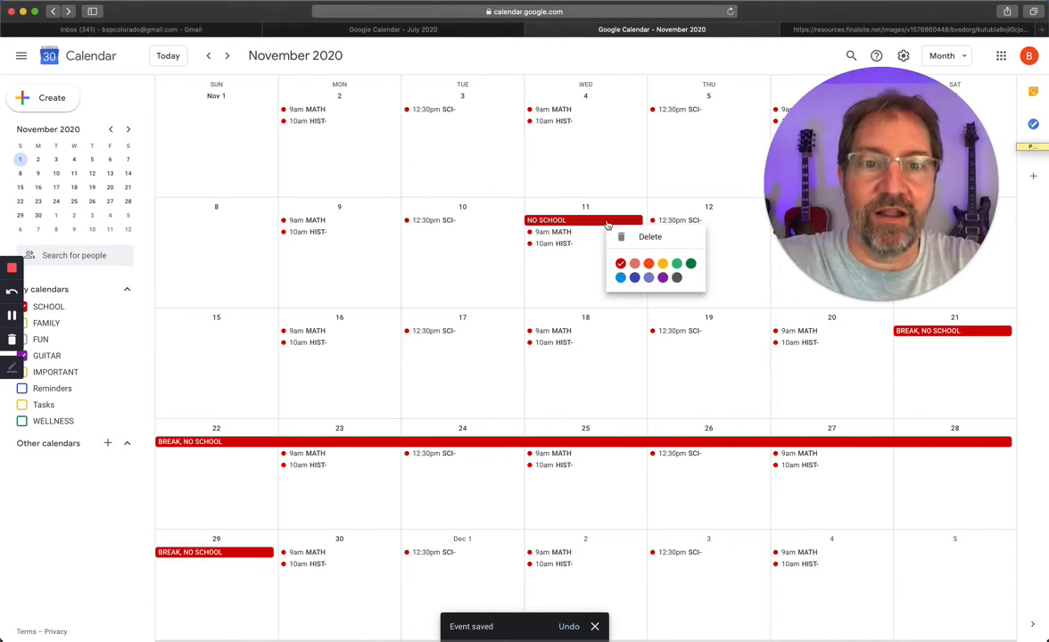
{"action": "left_click", "coordinate": [664, 279]}
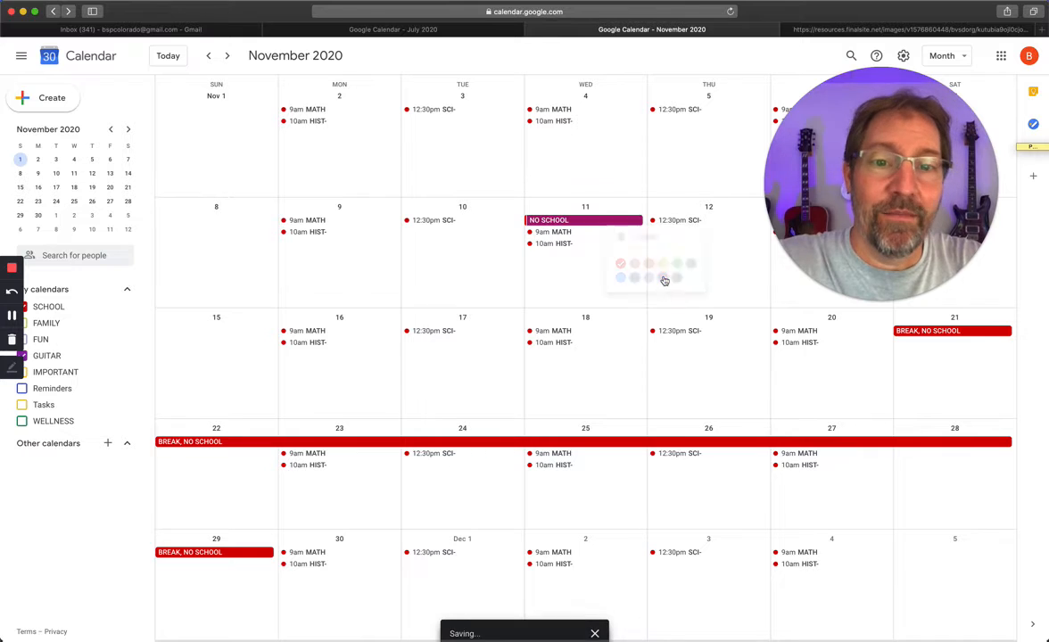
{"action": "right_click", "coordinate": [566, 443]}
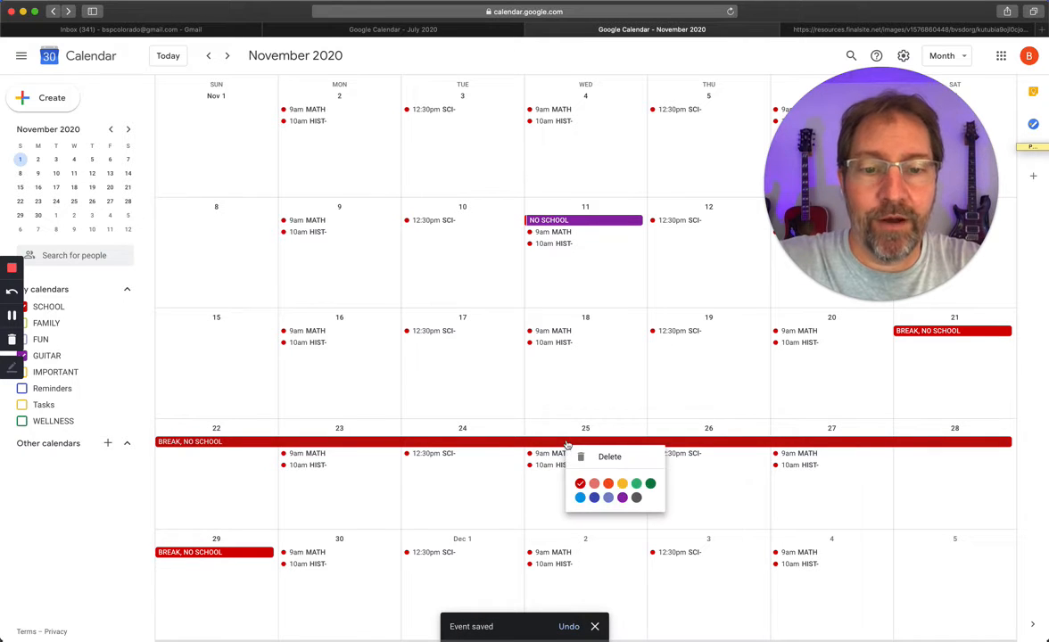
{"action": "left_click", "coordinate": [636, 498]}
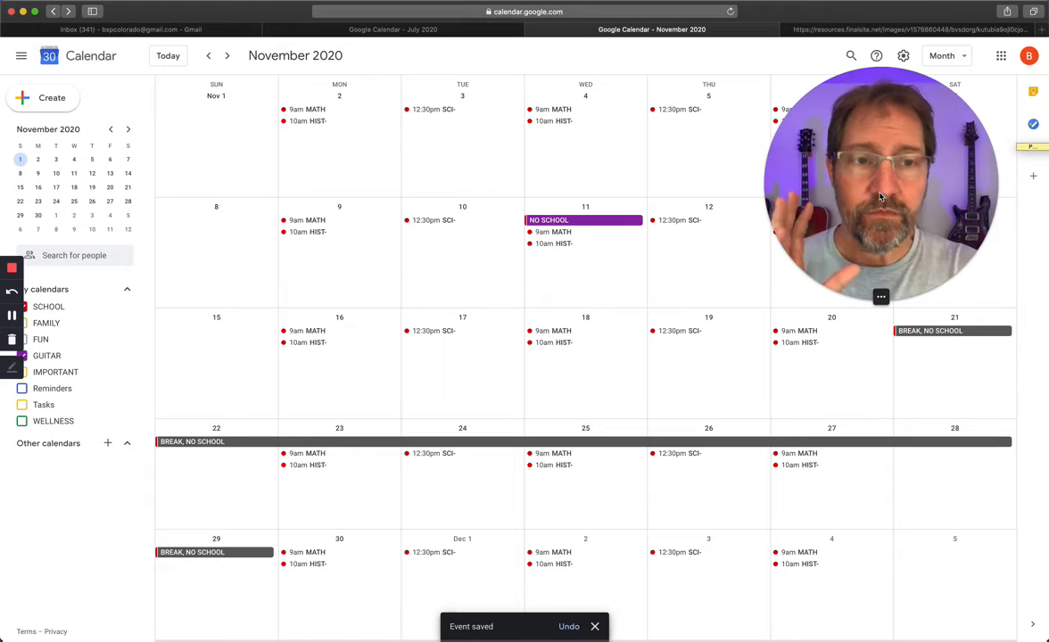
Step: Compare the district's 2020-2021 school year calendar with the November 2020 events in Google Calendar, then return to the November month view
{"action": "left_click", "coordinate": [884, 31]}
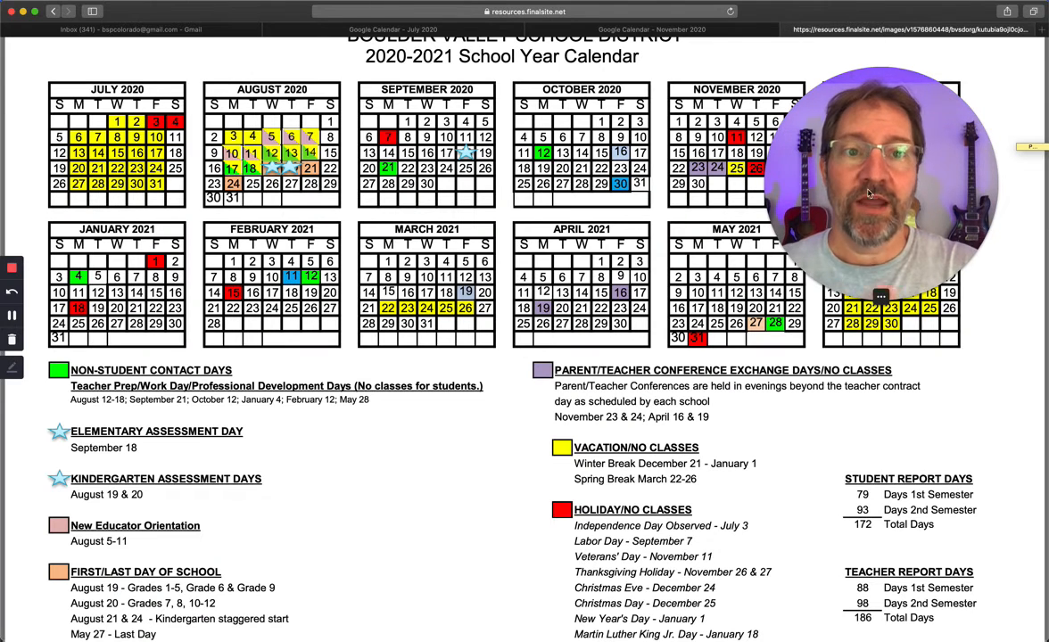
{"action": "left_click", "coordinate": [713, 30]}
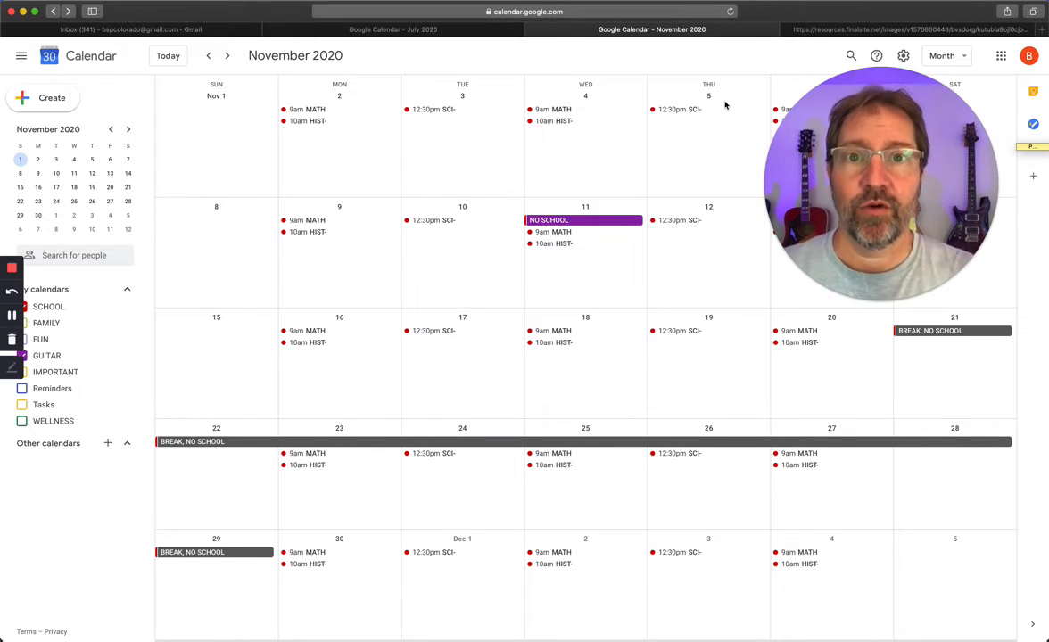
{"action": "left_click_drag", "start_coordinate": [904, 126], "coordinate": [567, 133]}
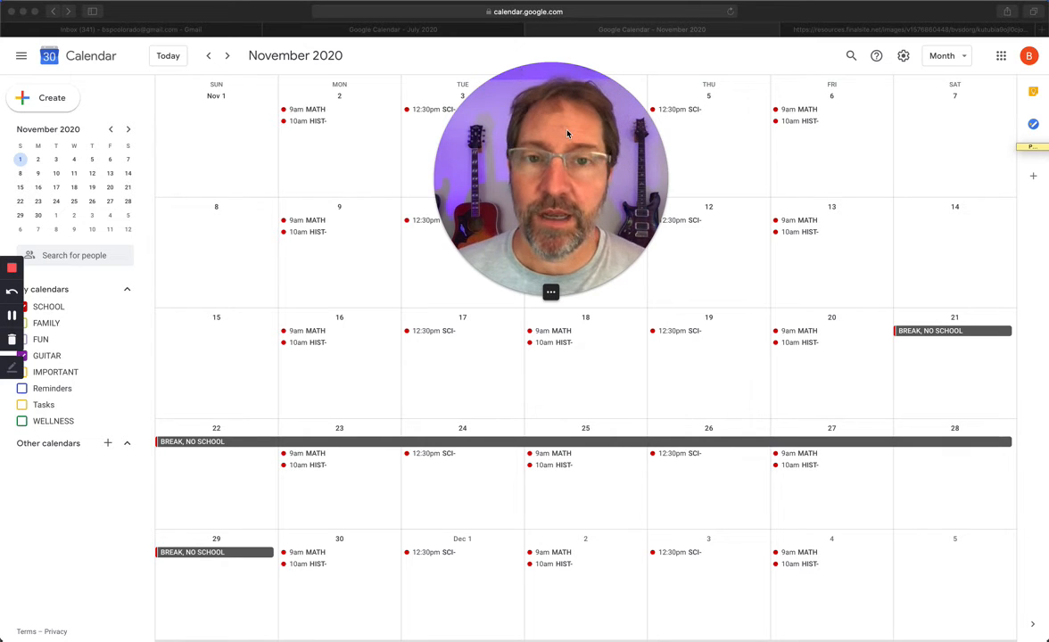
{"action": "left_click", "coordinate": [850, 28]}
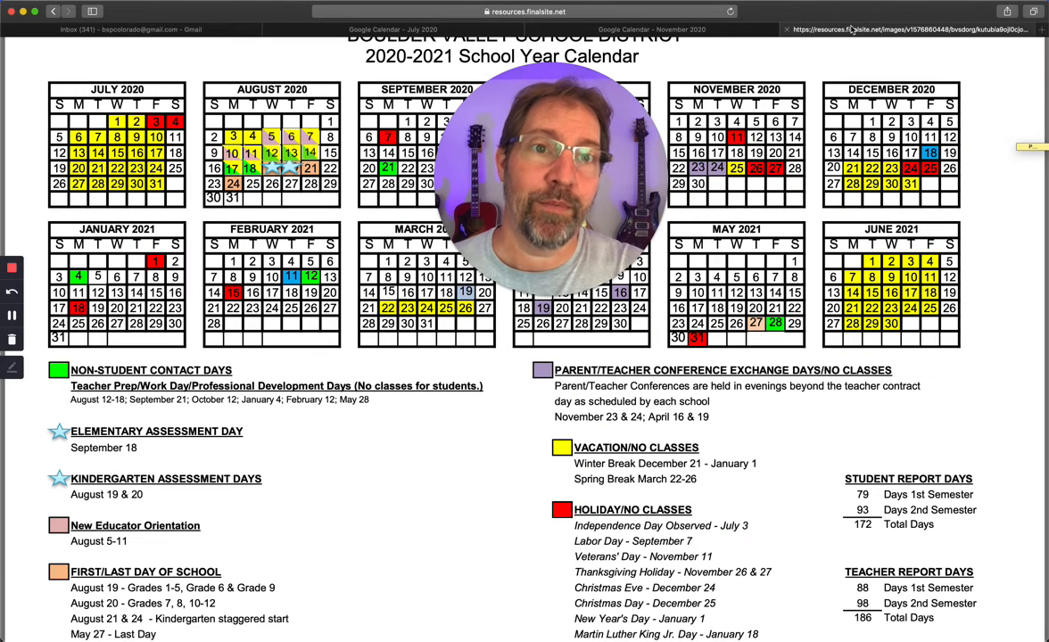
{"action": "left_click", "coordinate": [717, 33]}
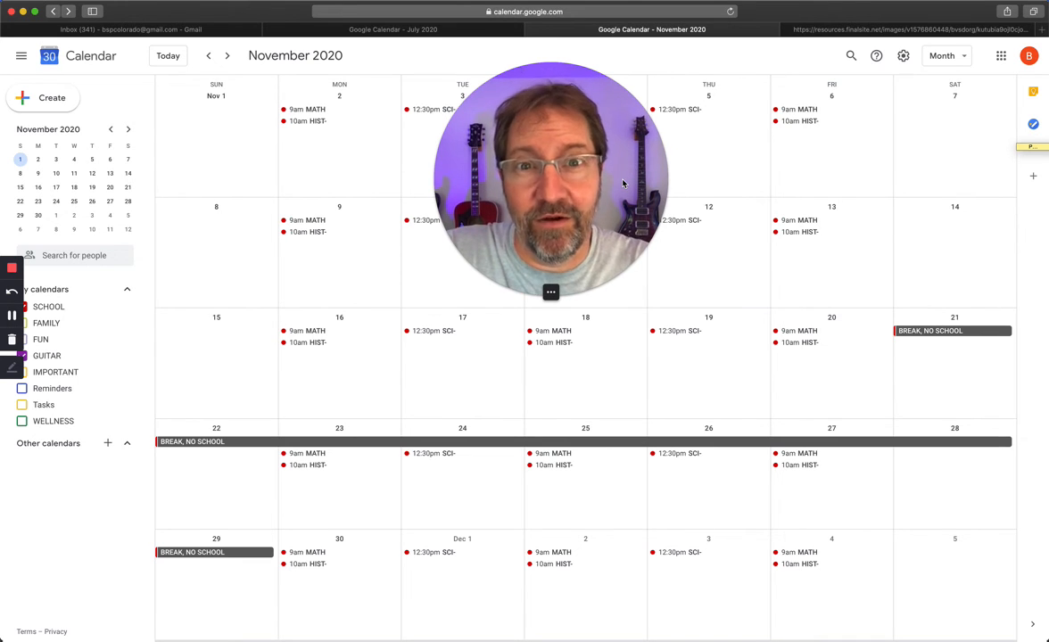
{"action": "mouse_move", "coordinate": [551, 294]}
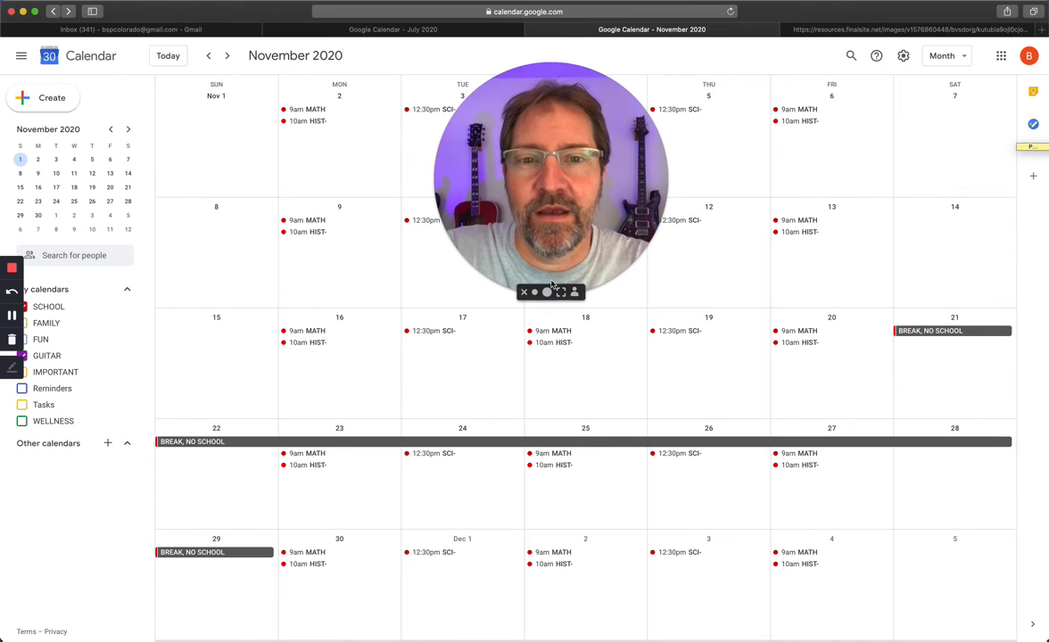